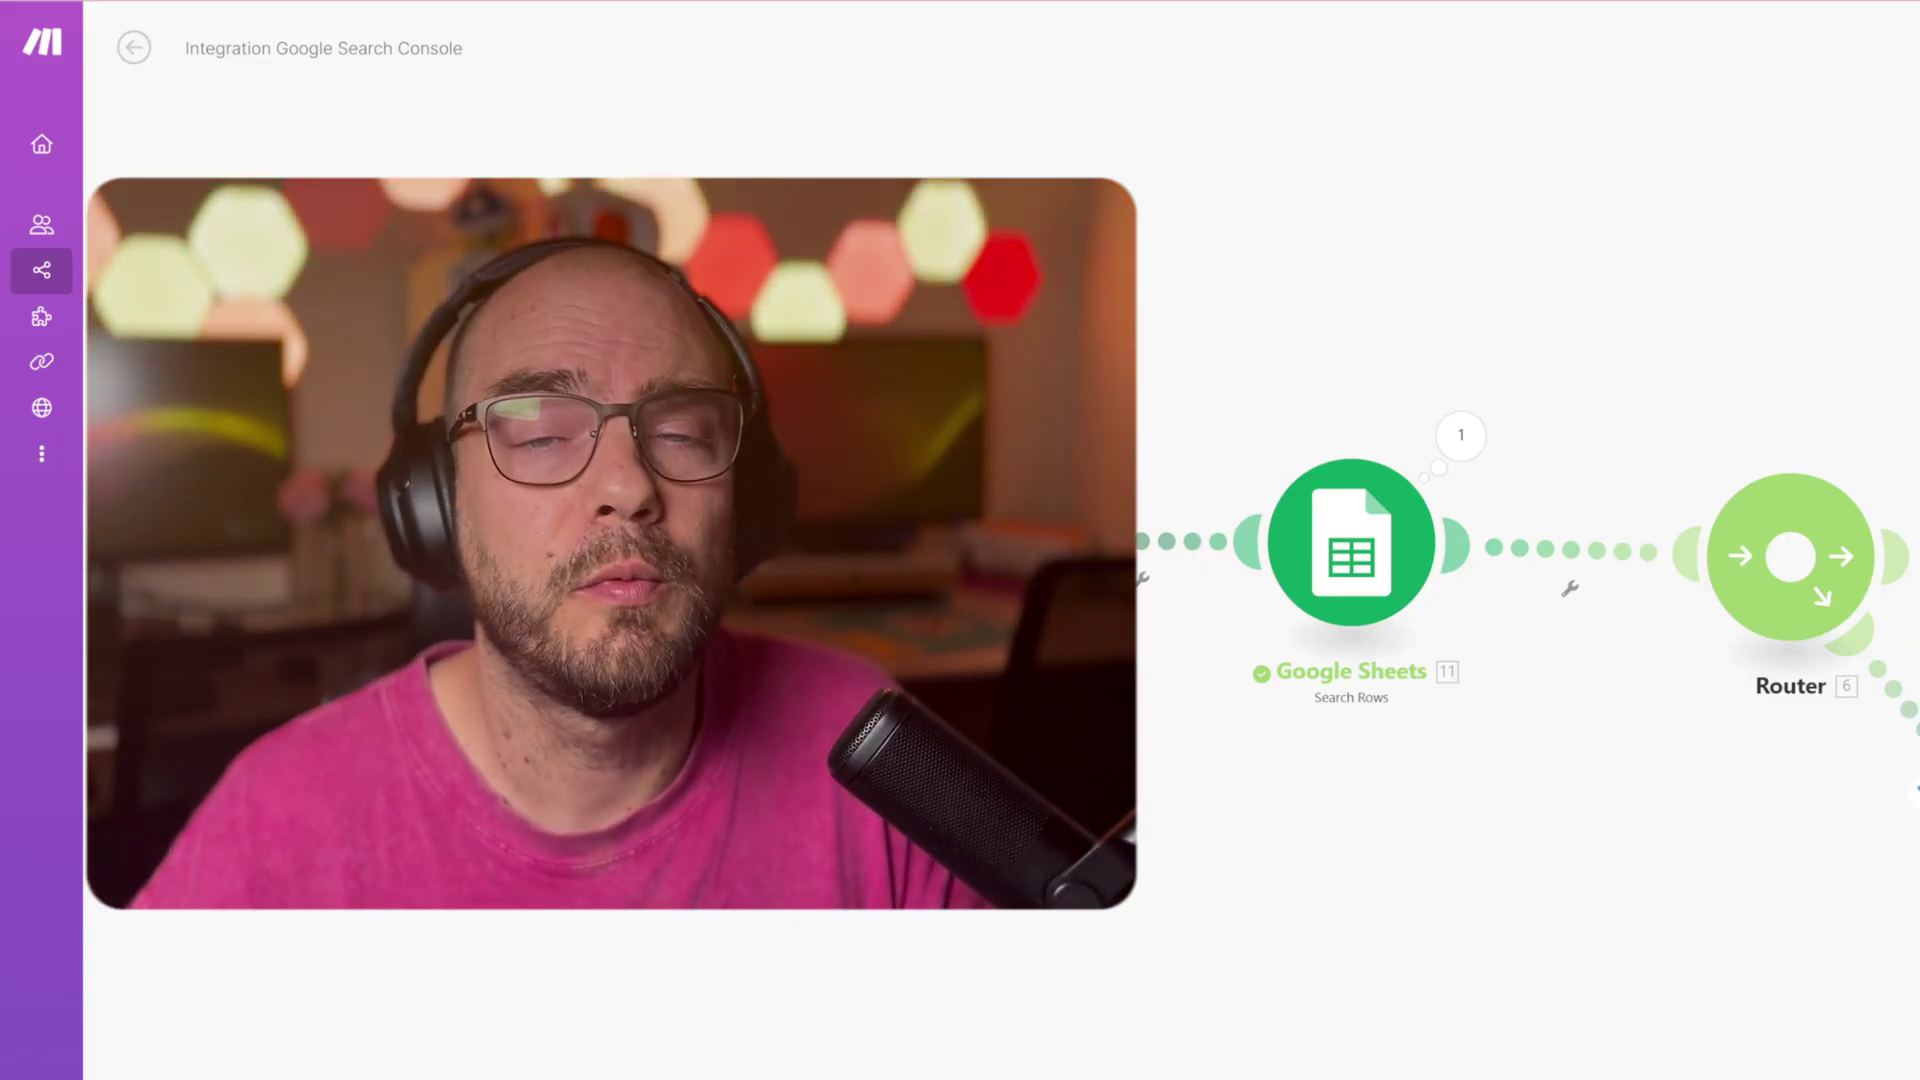
Step: Examine the SI PAS URL filter after the first router, checking both sides of its bundle-count condition
click(1399, 540)
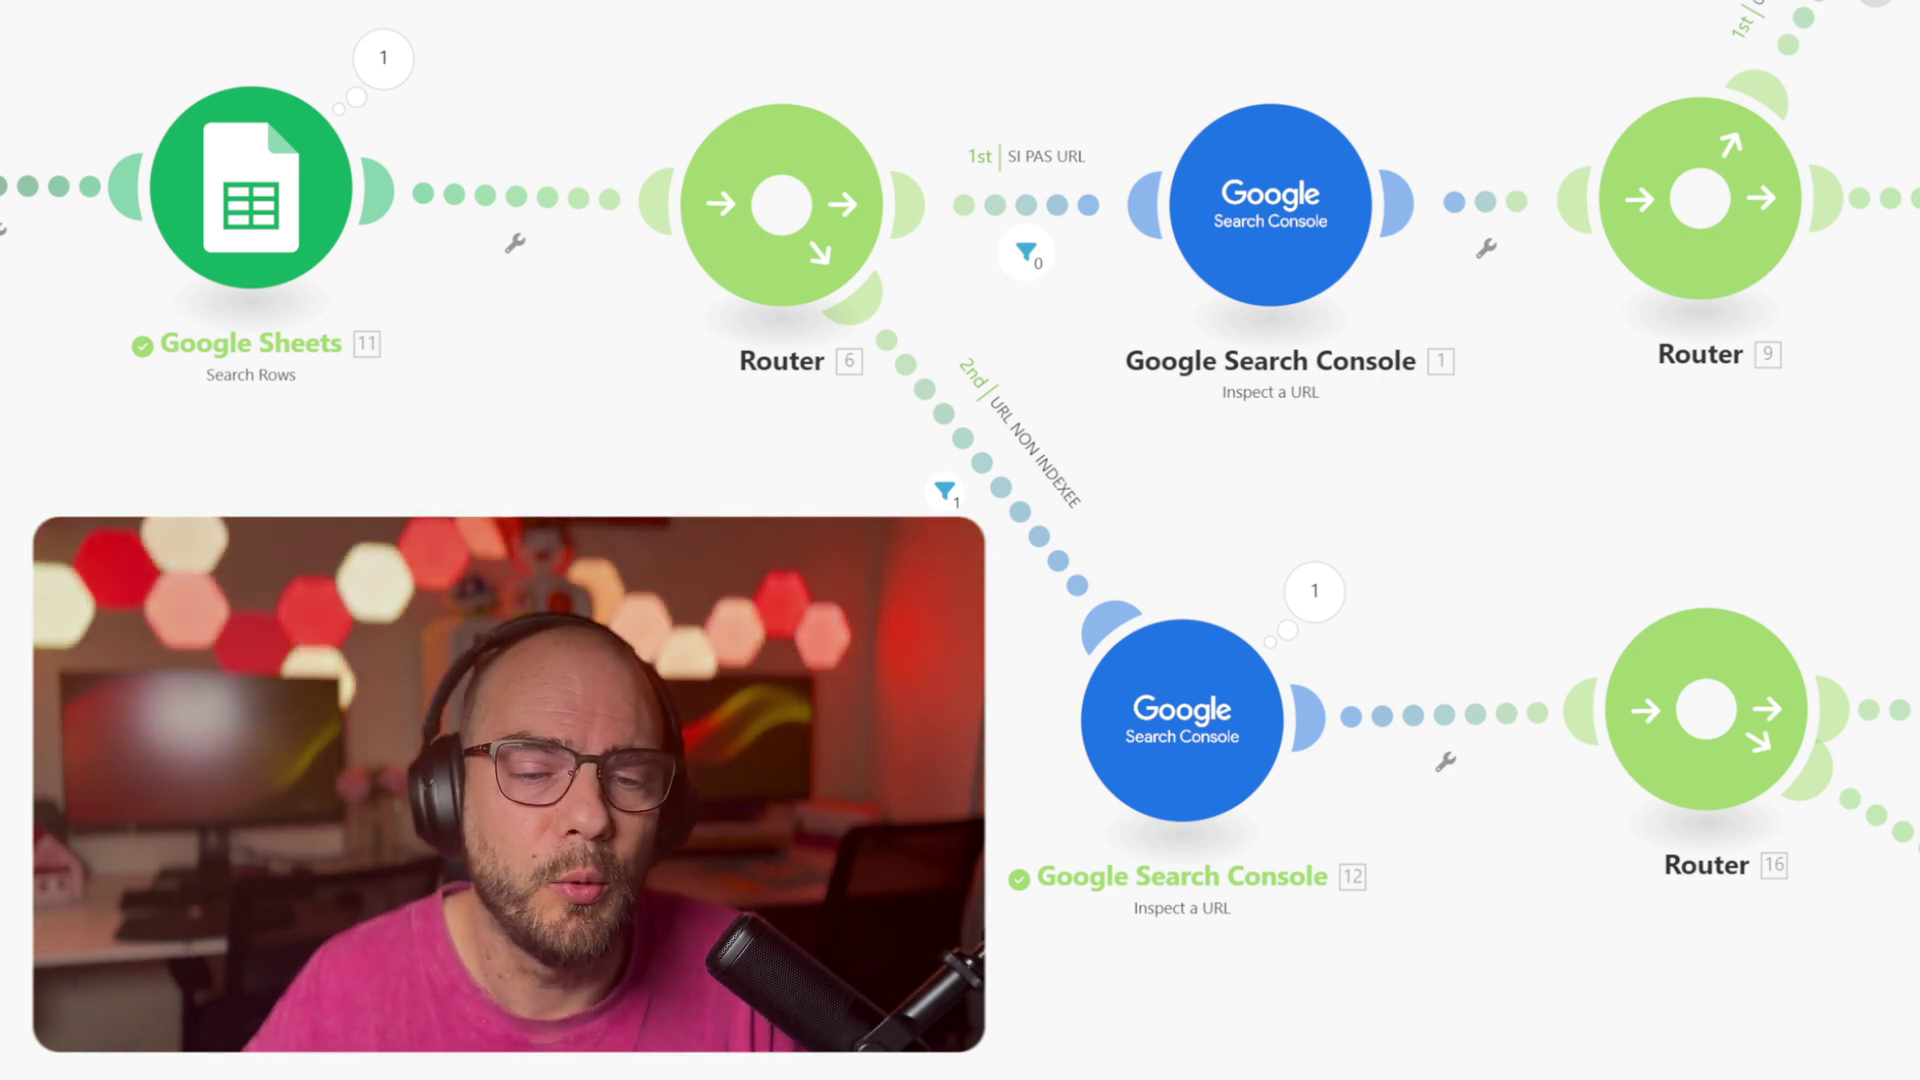
click(1090, 206)
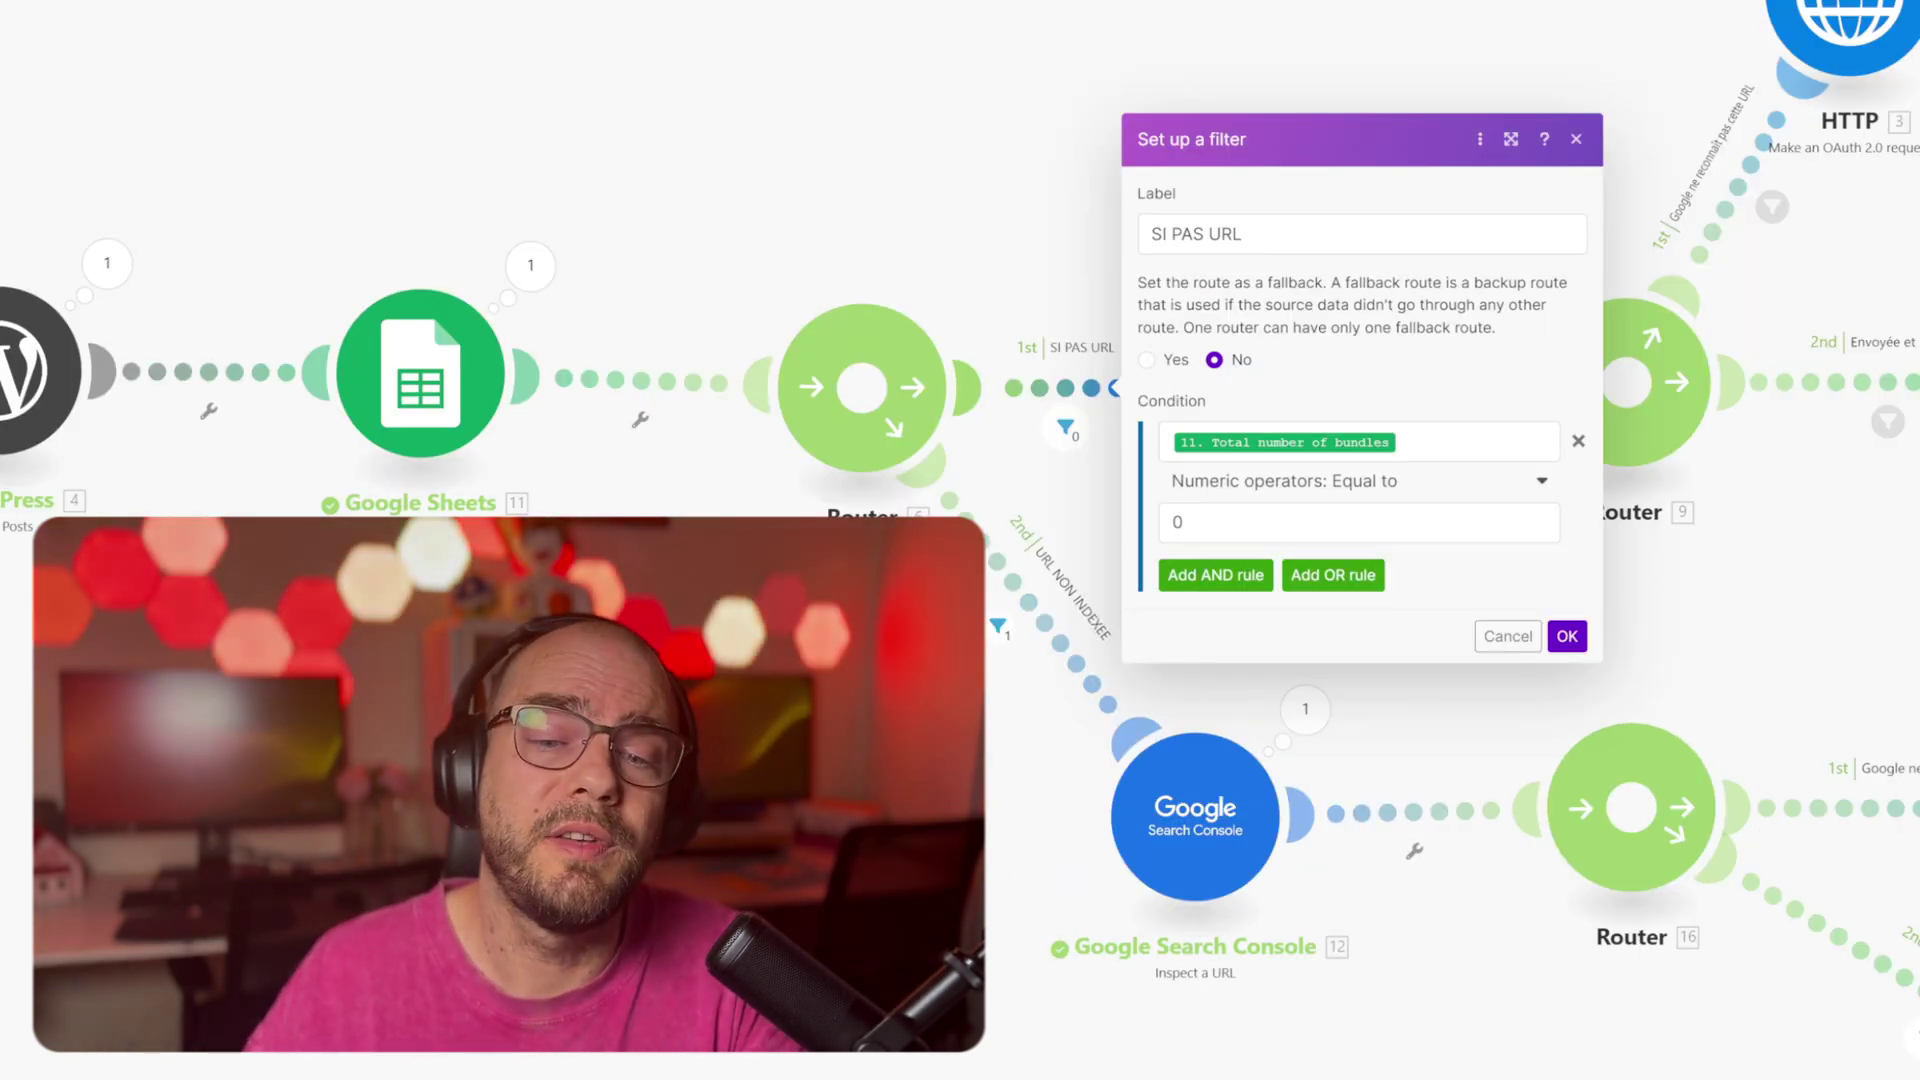
click(1469, 442)
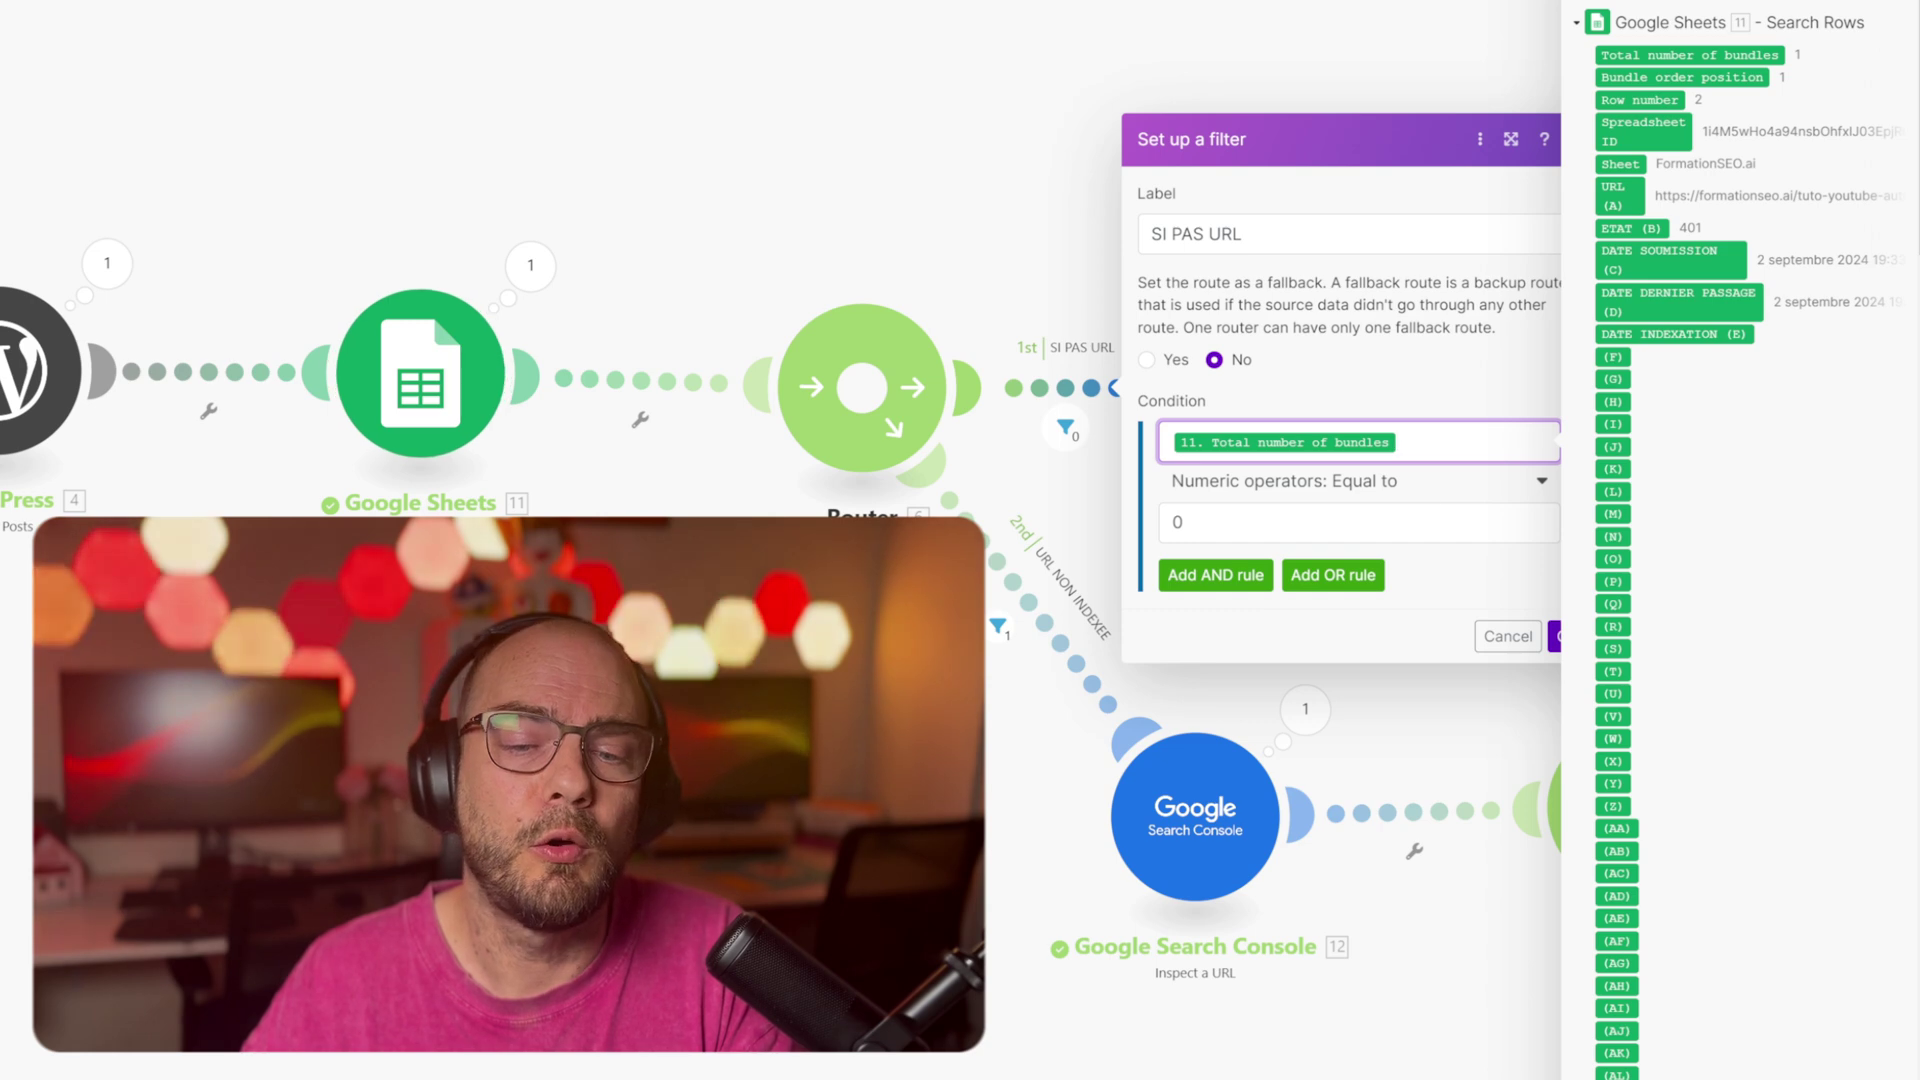
click(1299, 522)
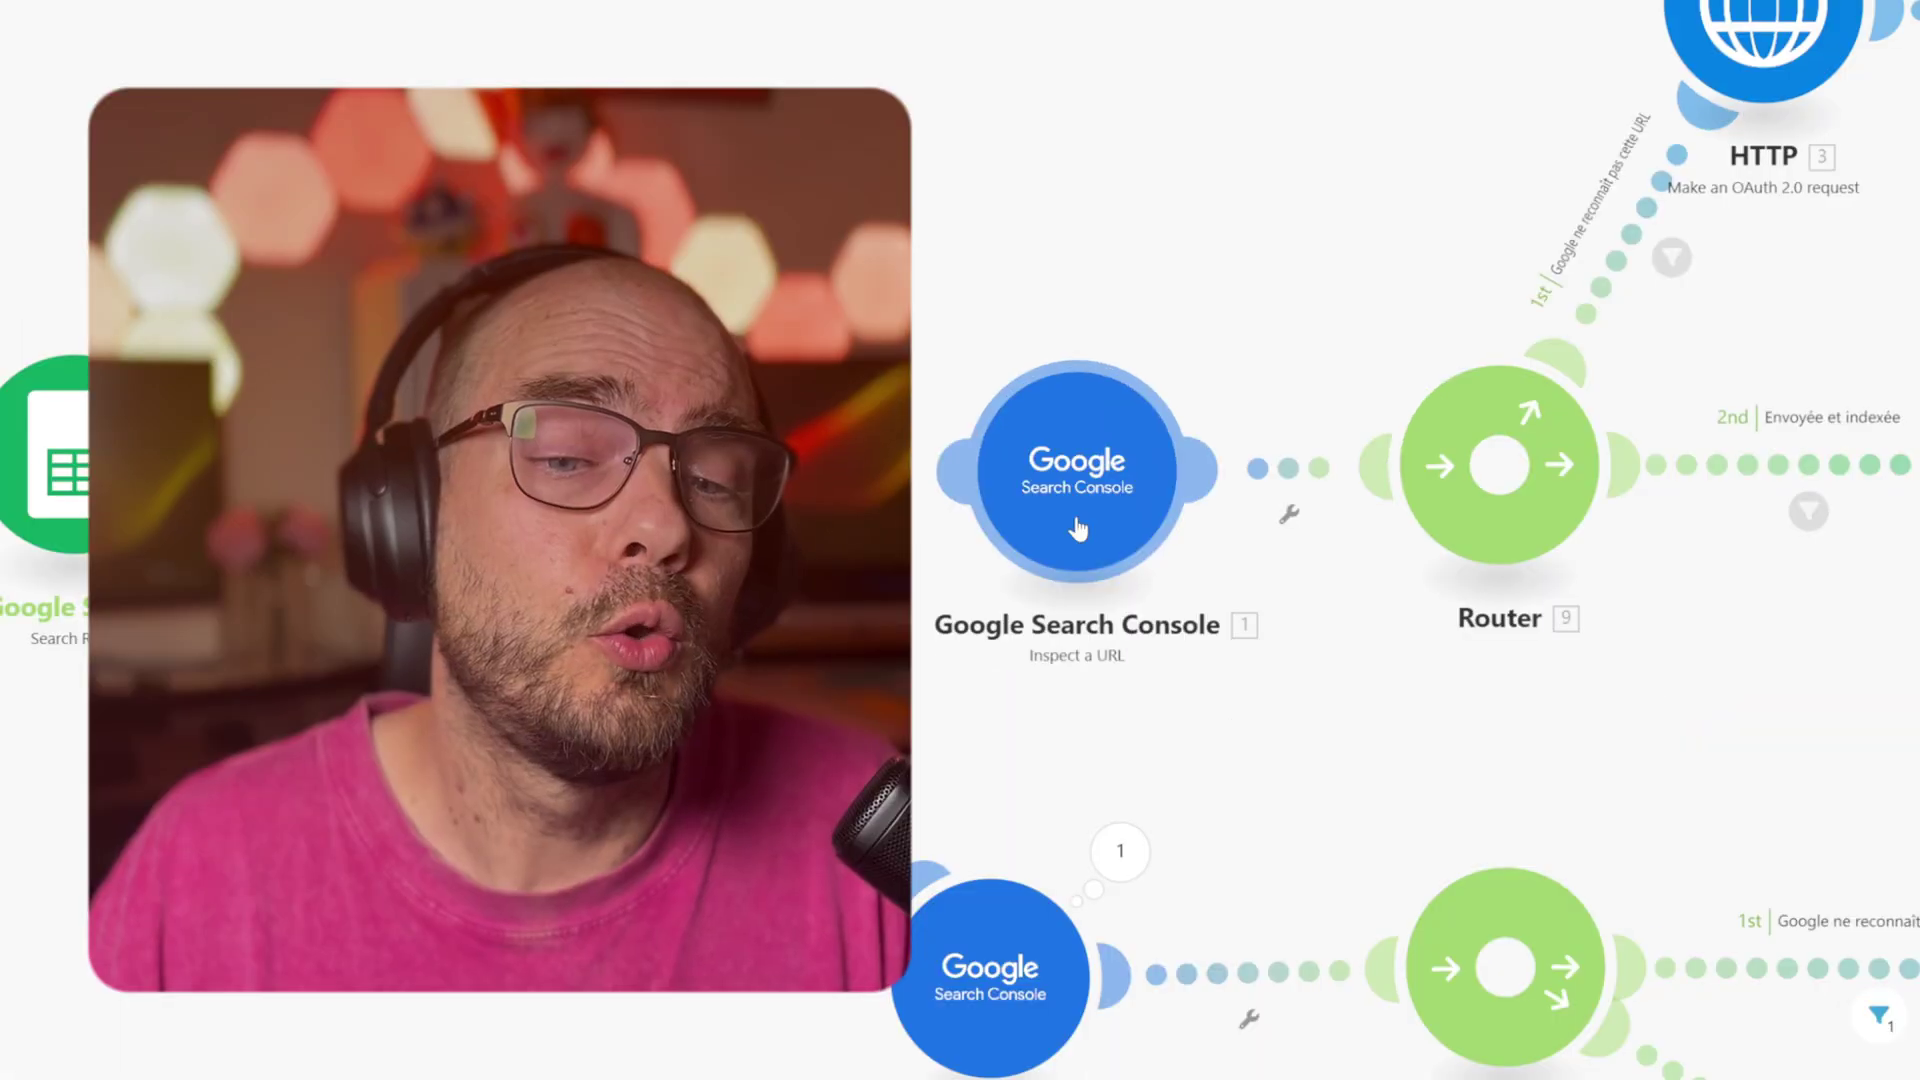
Step: Examine the first Inspect a URL module's inspection URL mapping and the coverage-state condition of the "Google ne reconnaît pas cette URL" filter
click(1078, 528)
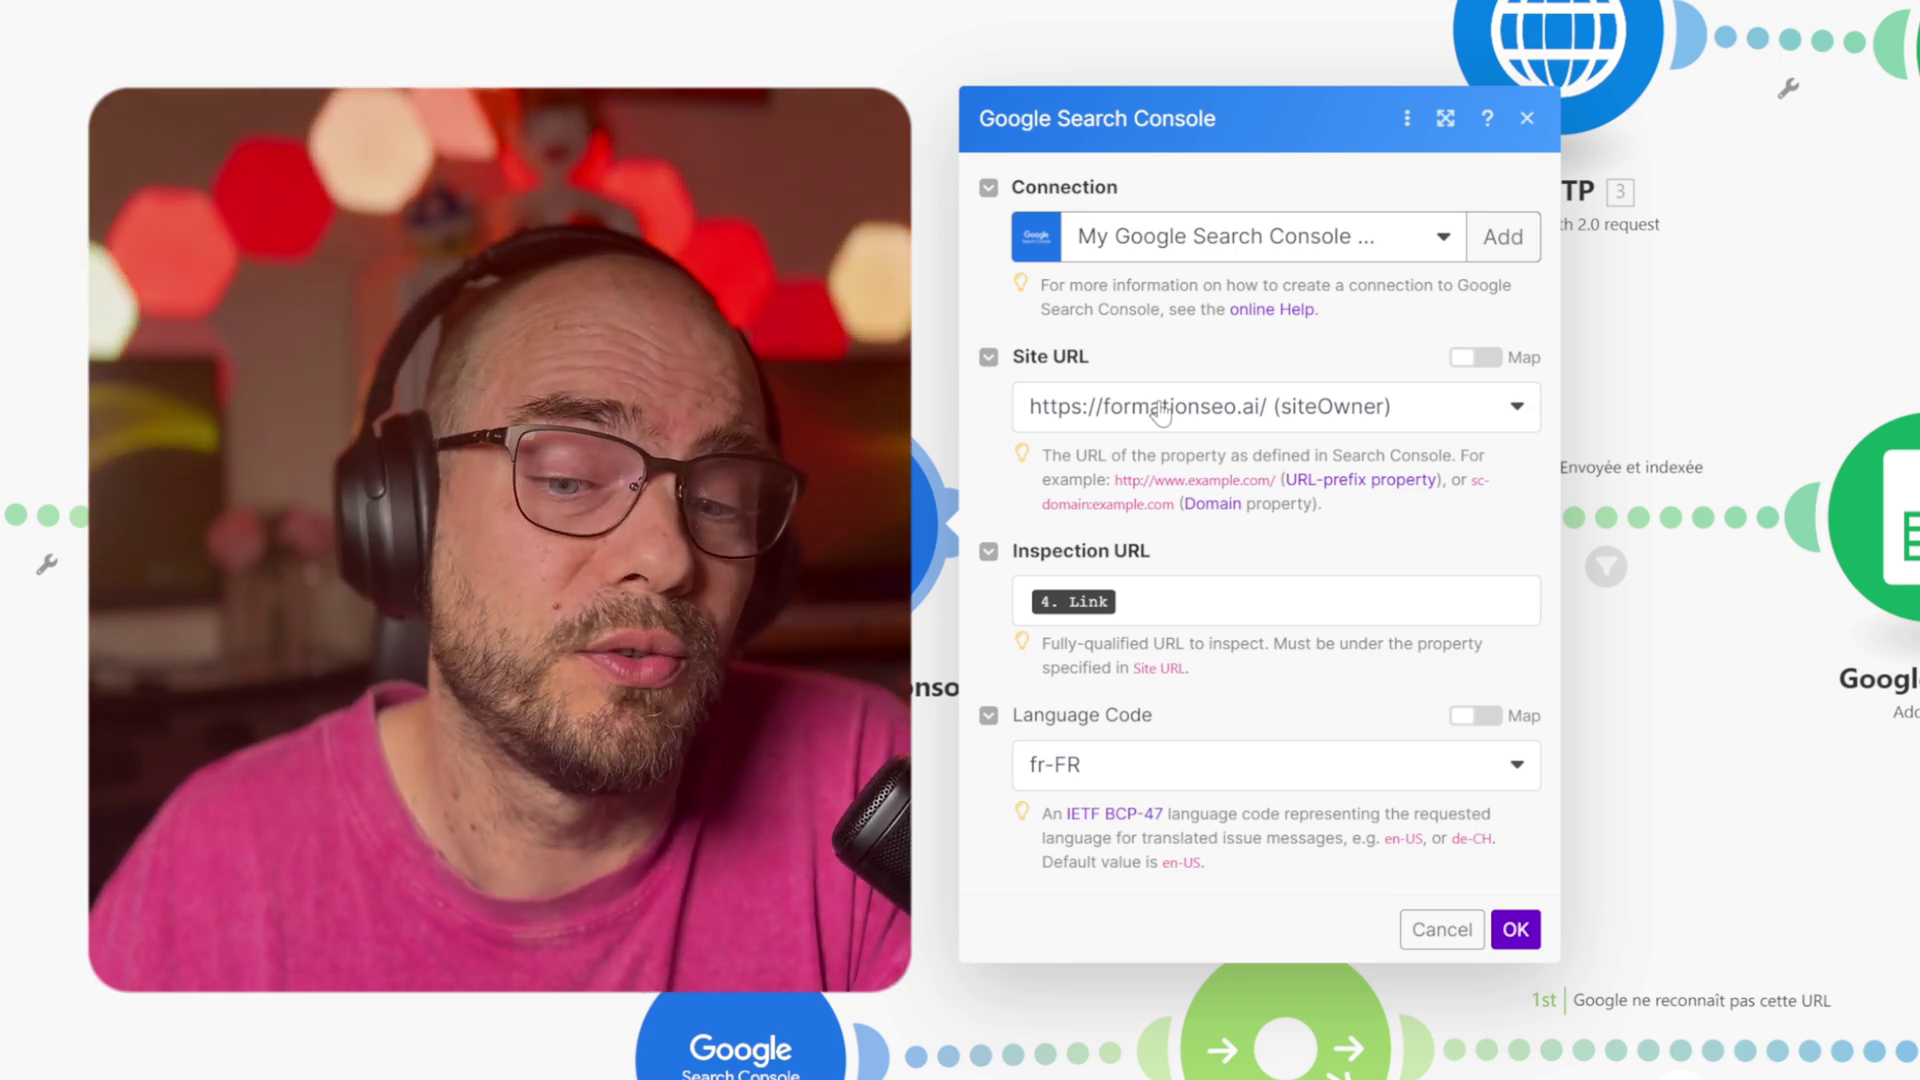
click(1170, 600)
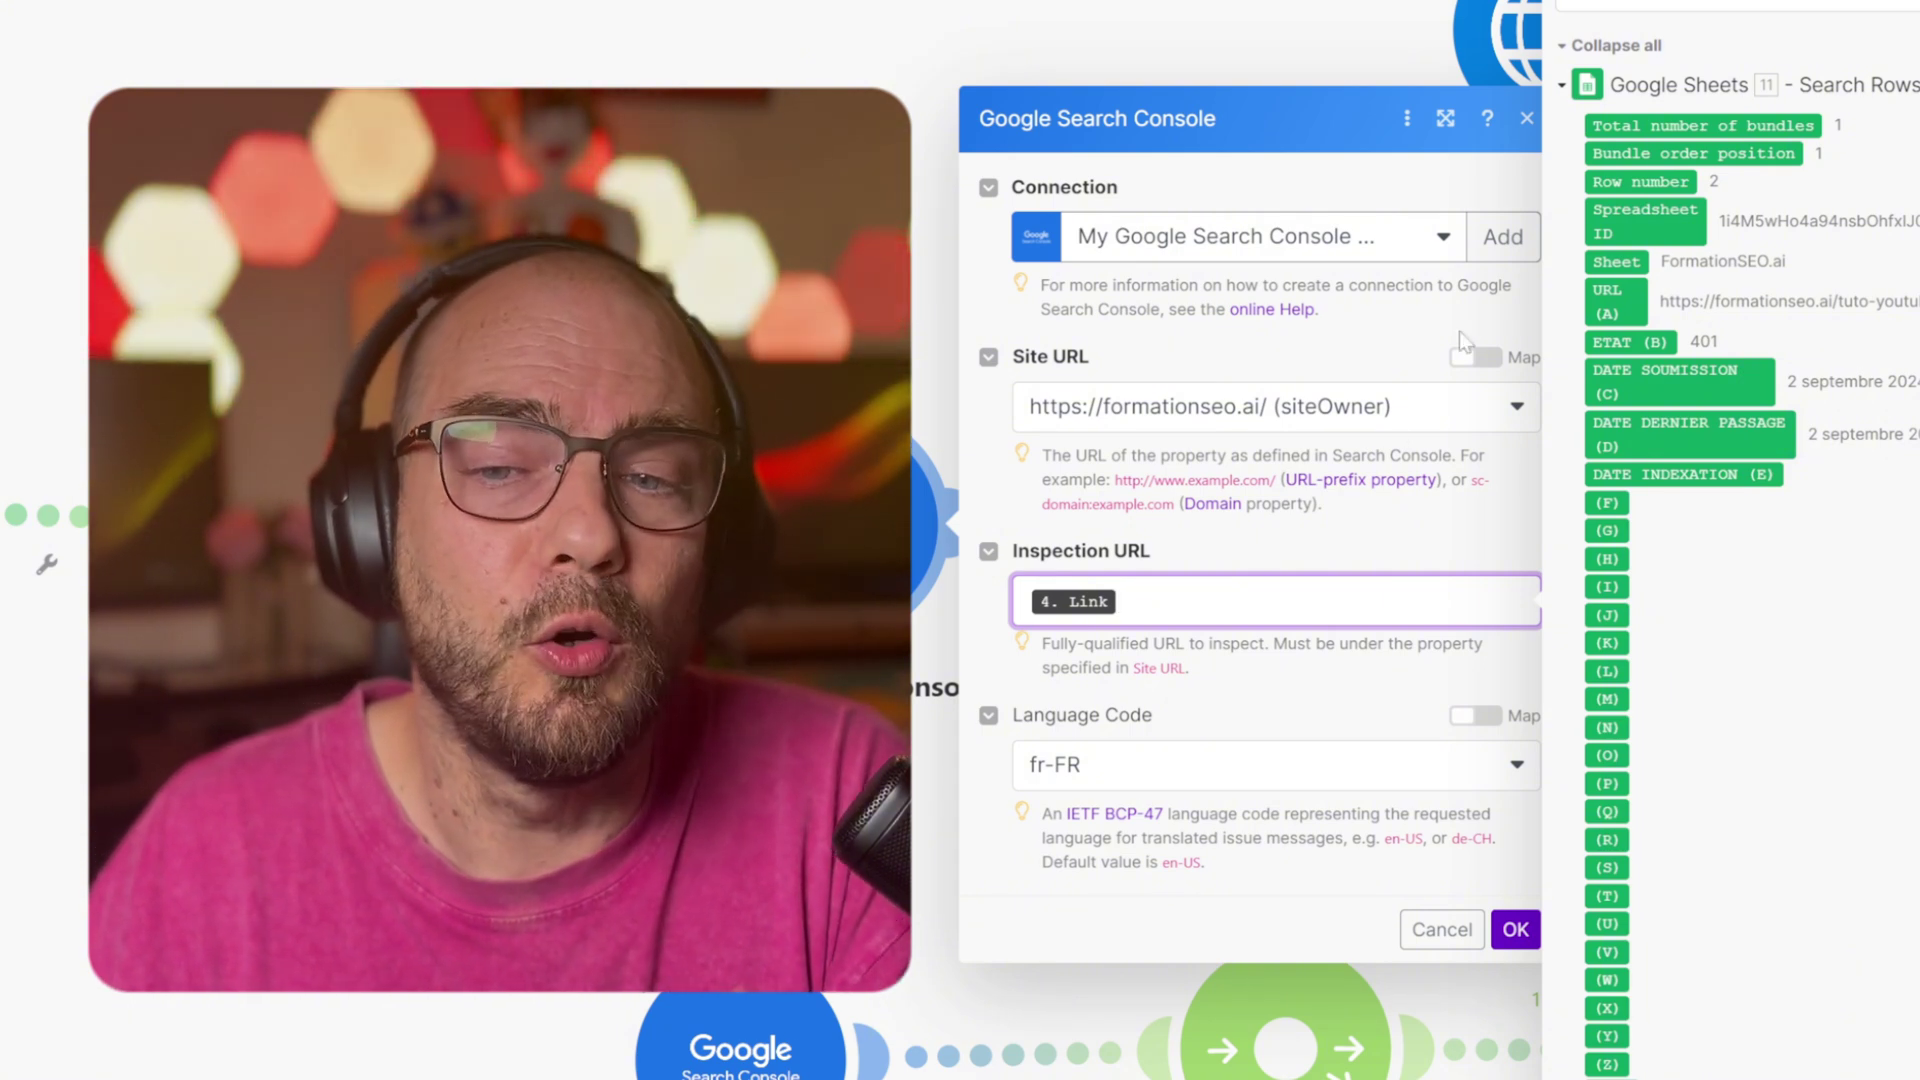
click(1560, 86)
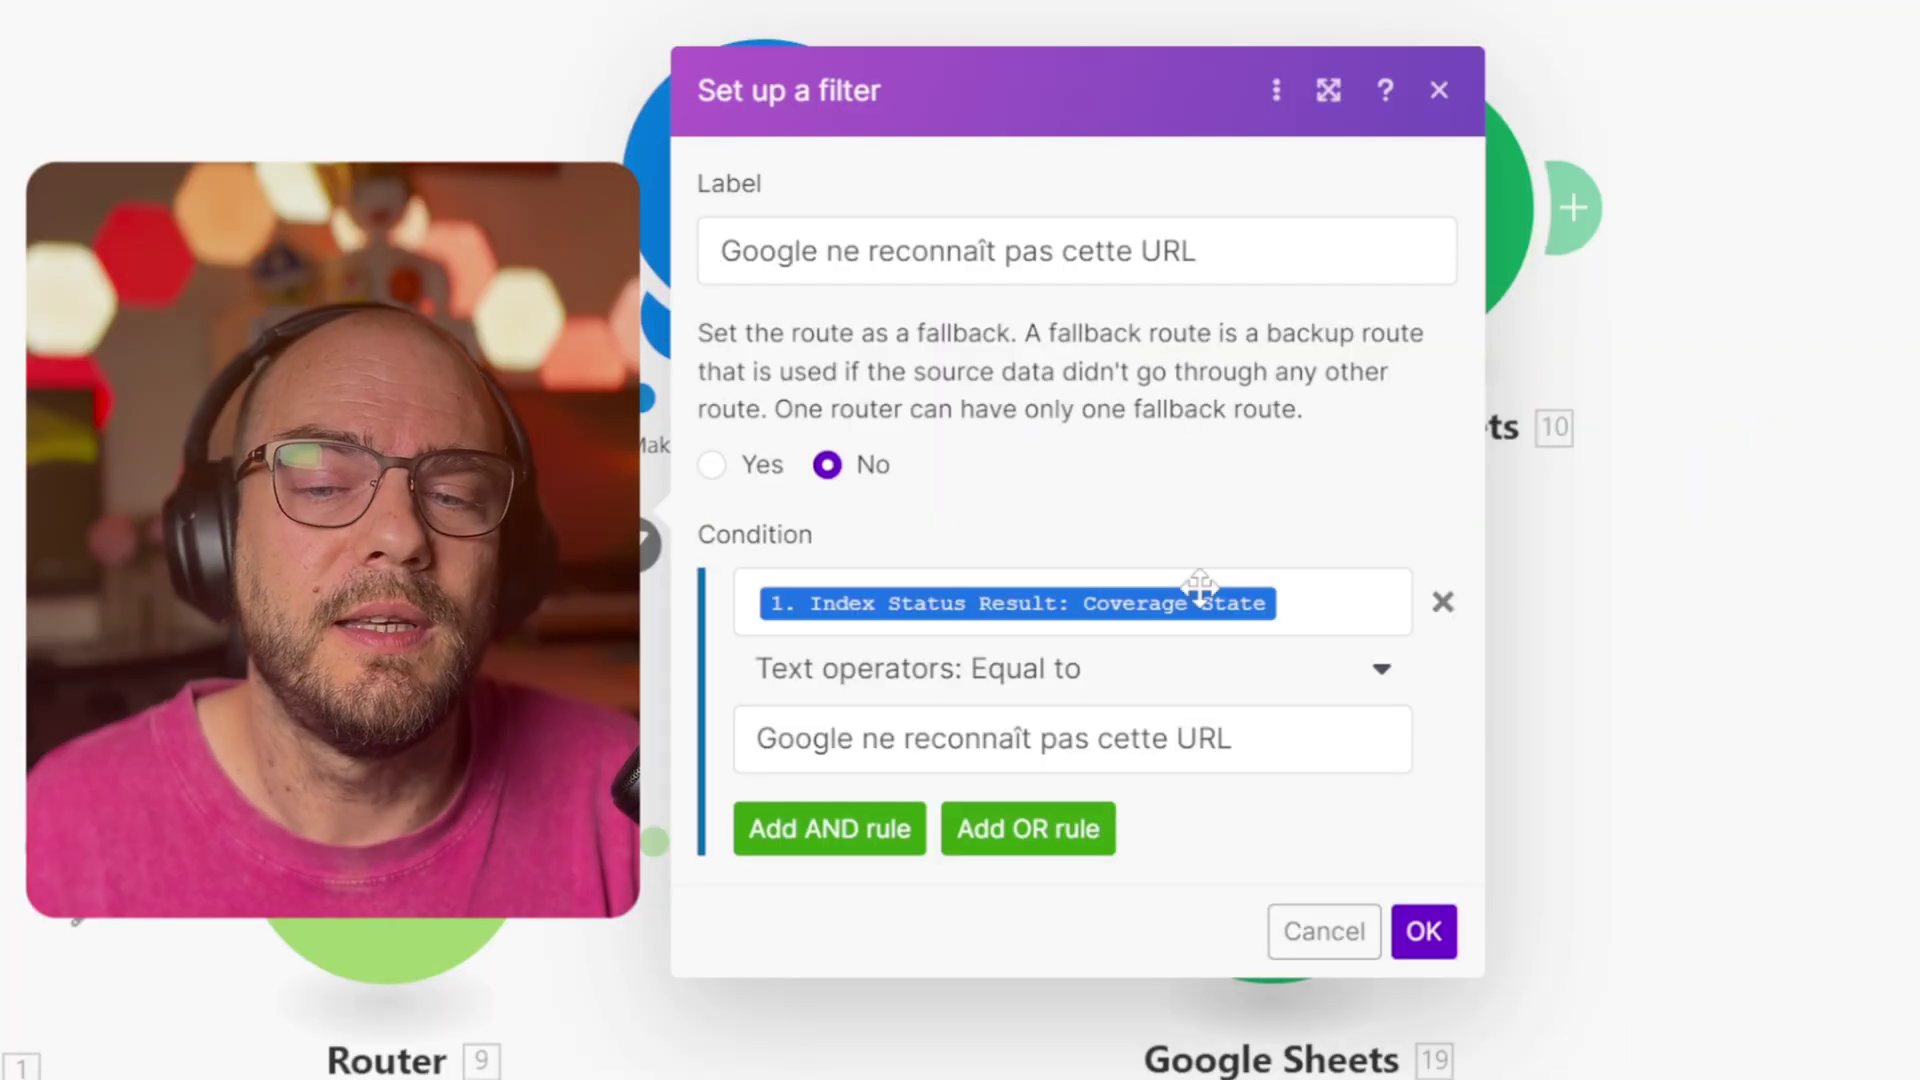
click(1300, 602)
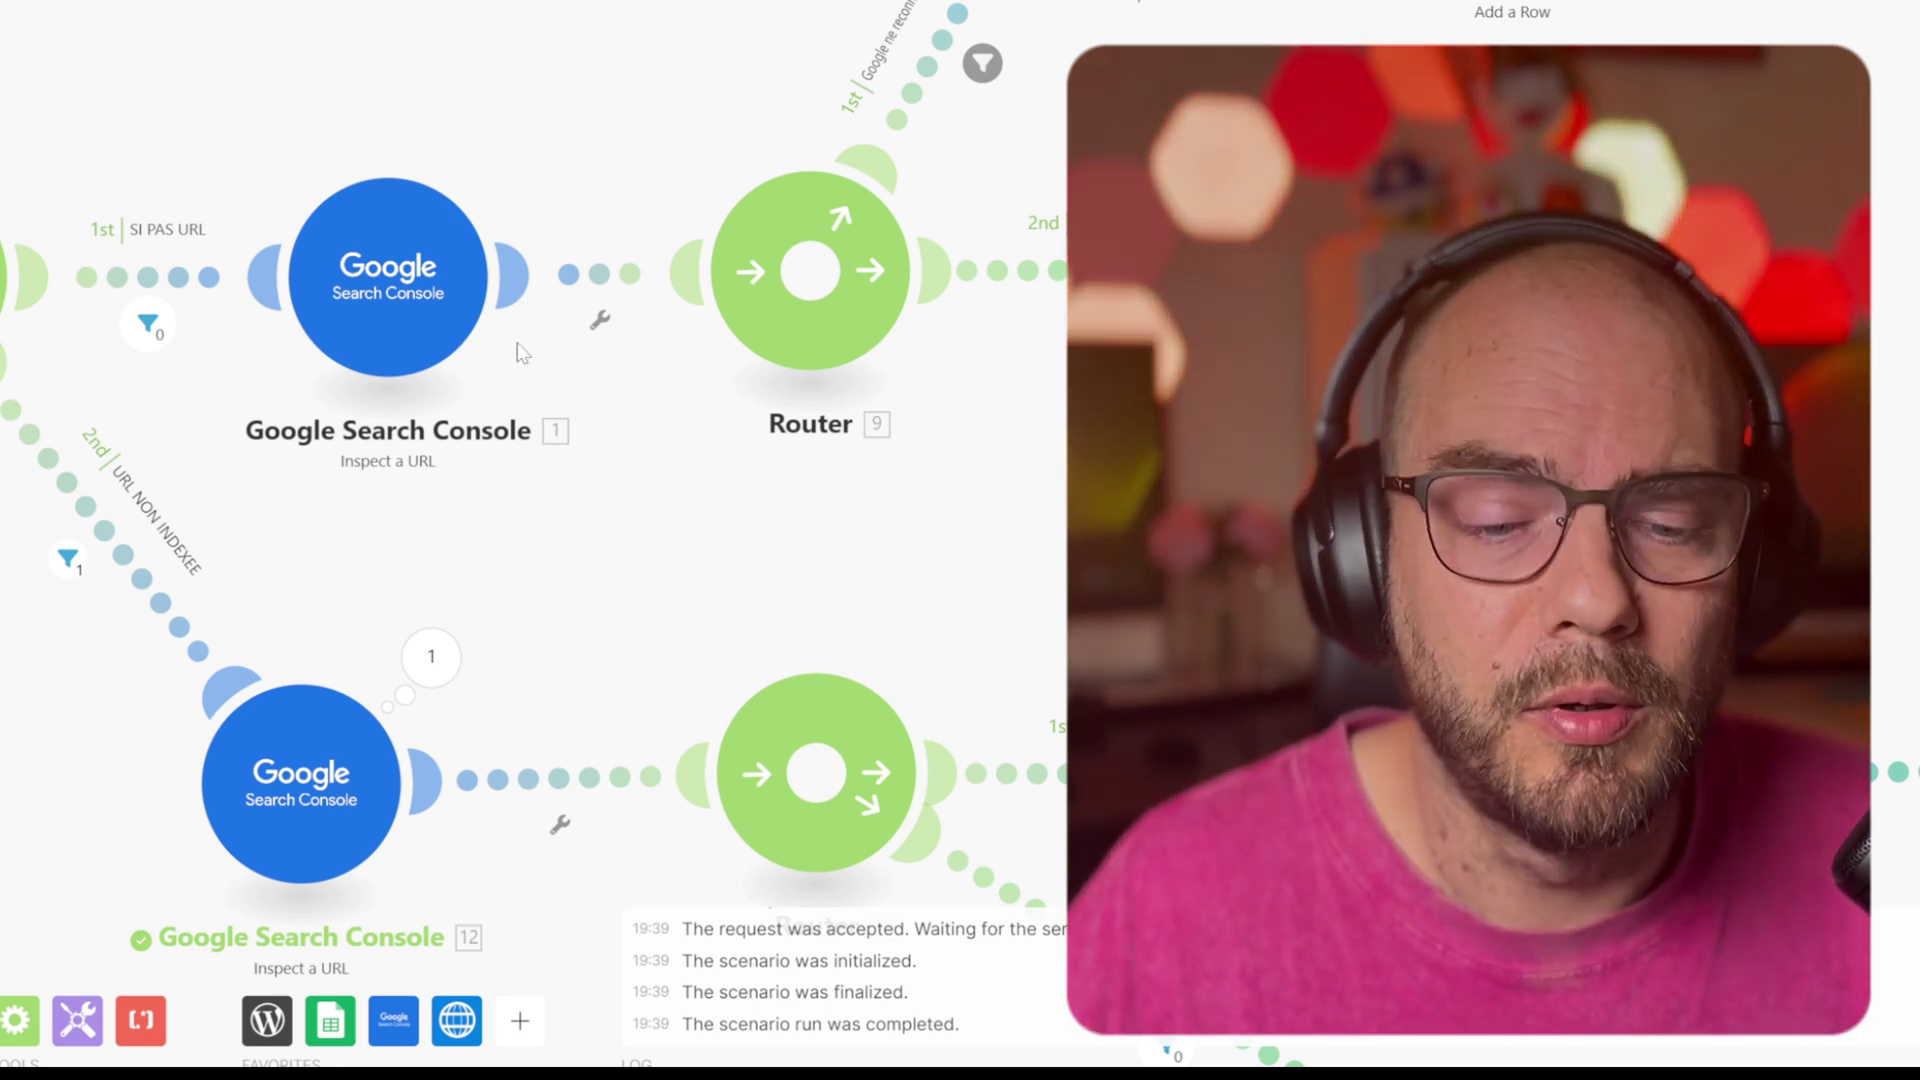
Step: Examine the new OAuth 2.0 connection form of the first HTTP module, including a scope item
click(519, 1020)
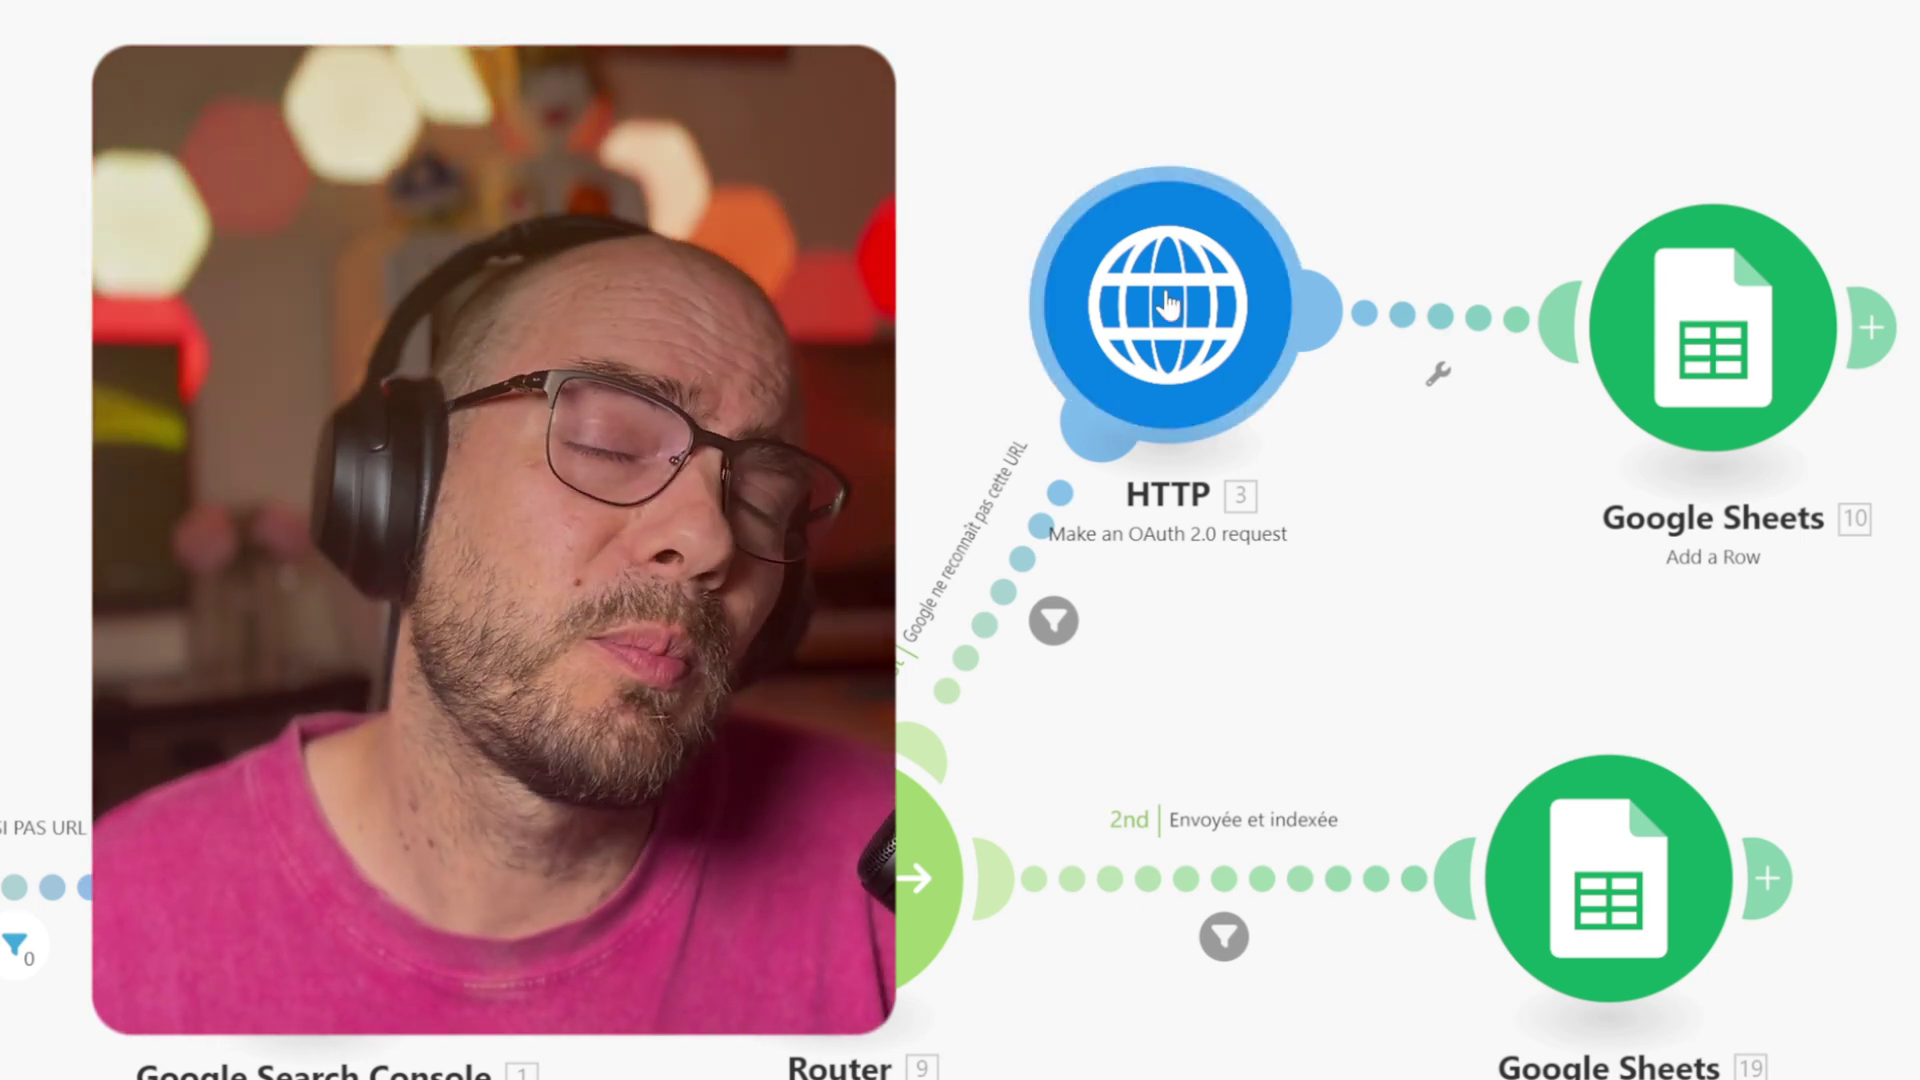
click(1168, 305)
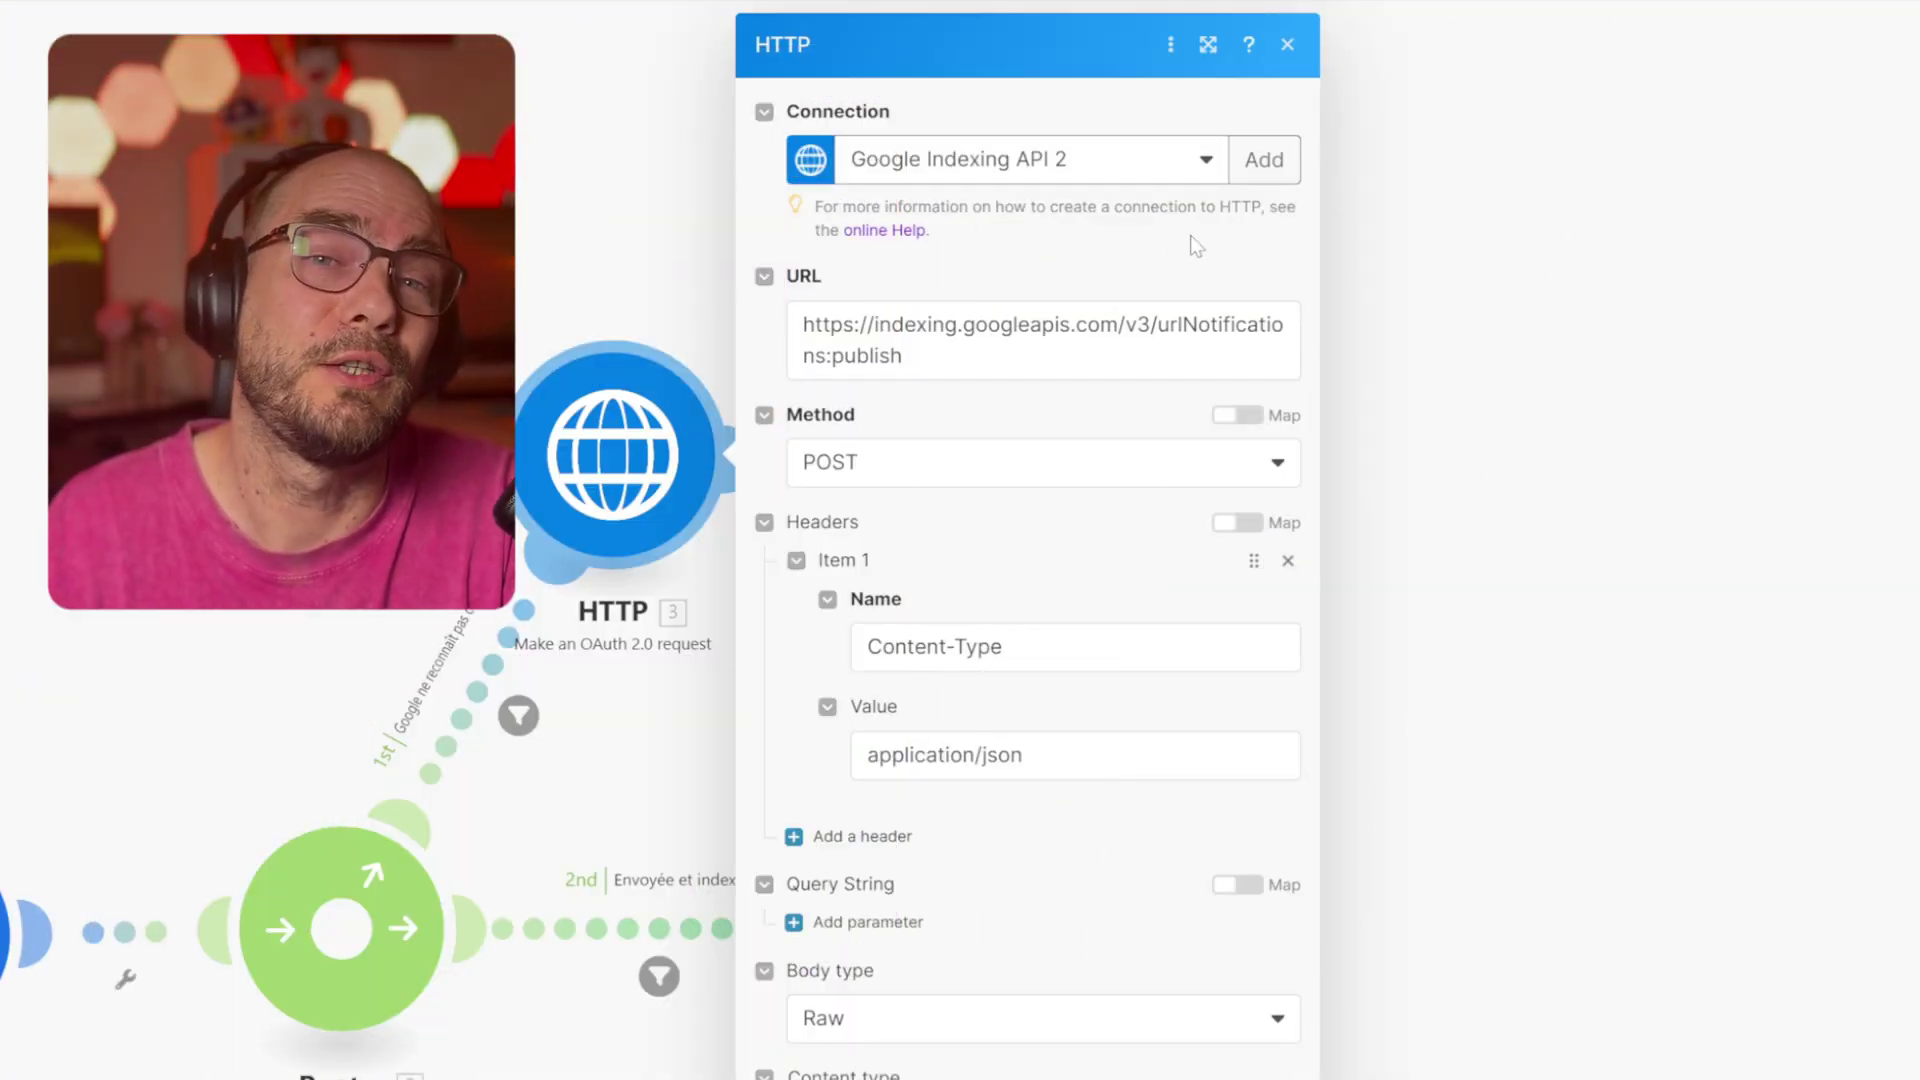
click(1264, 160)
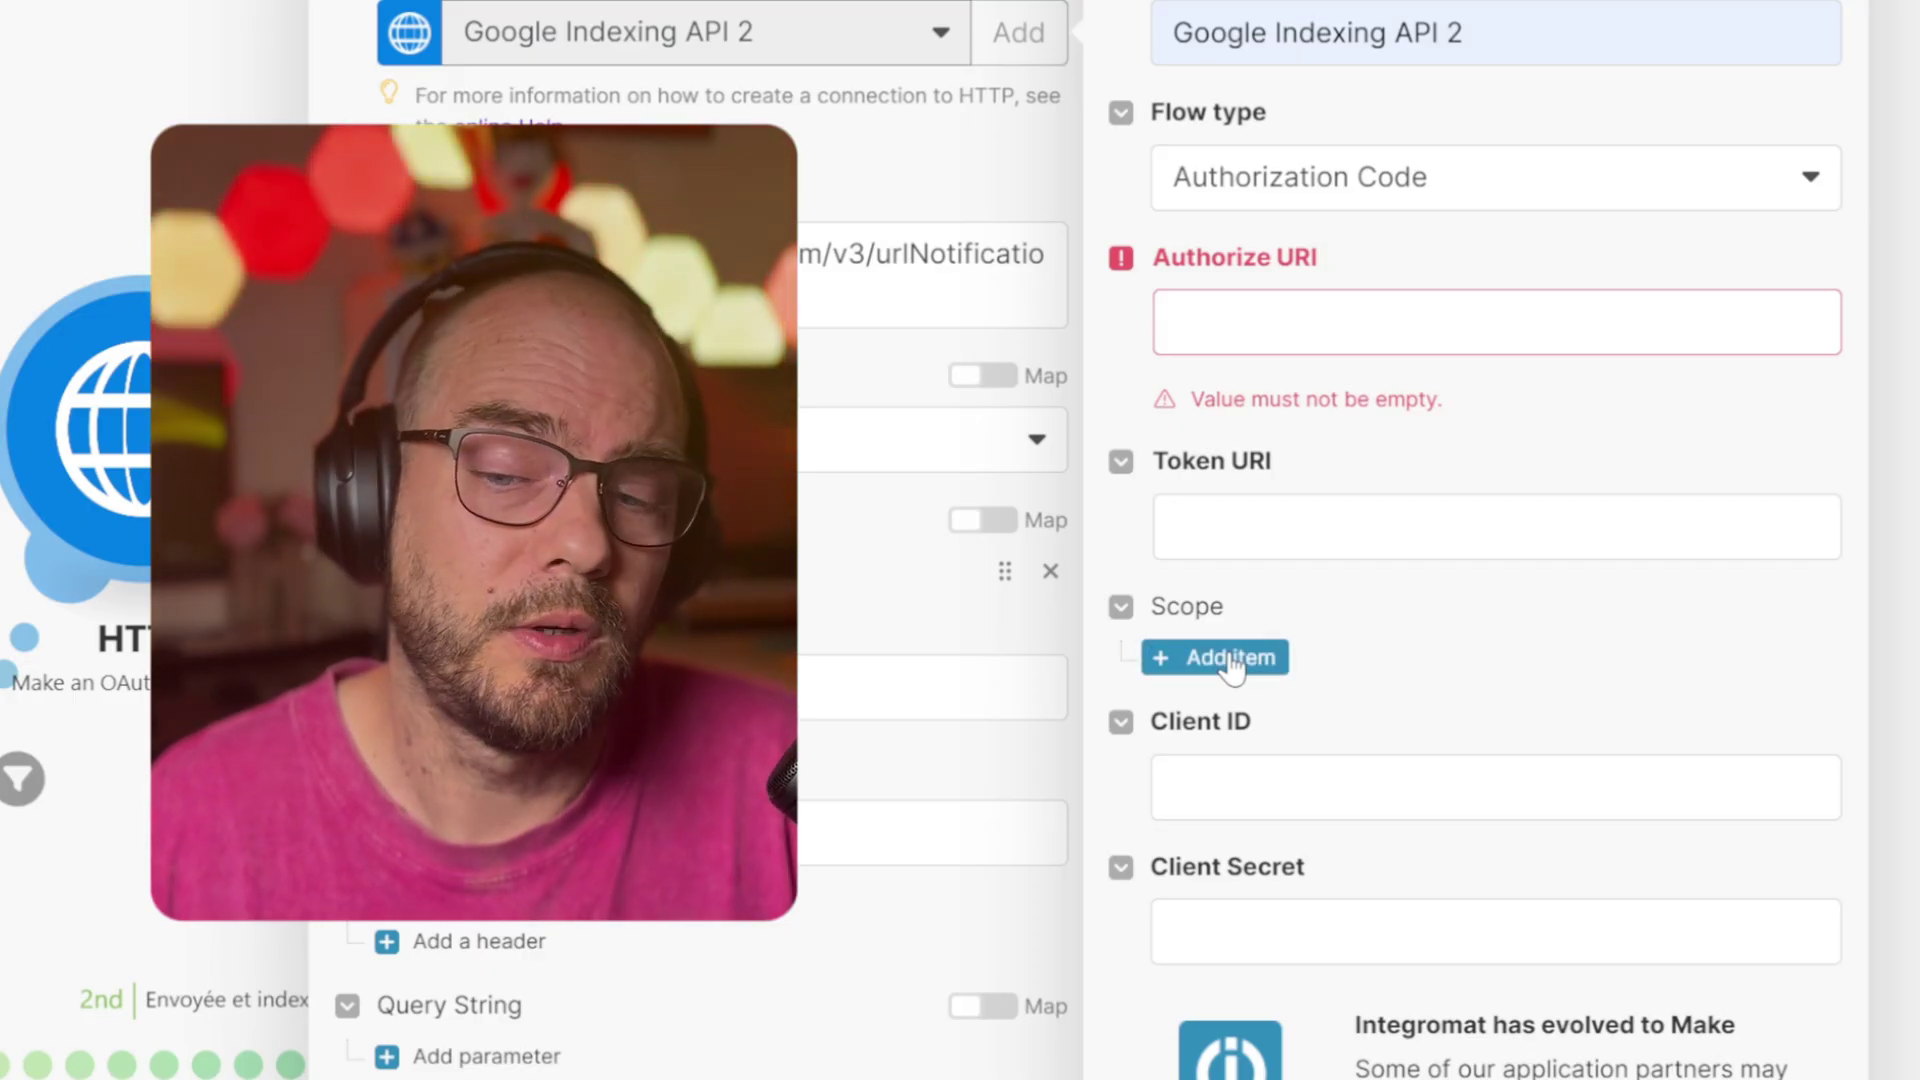
click(1231, 660)
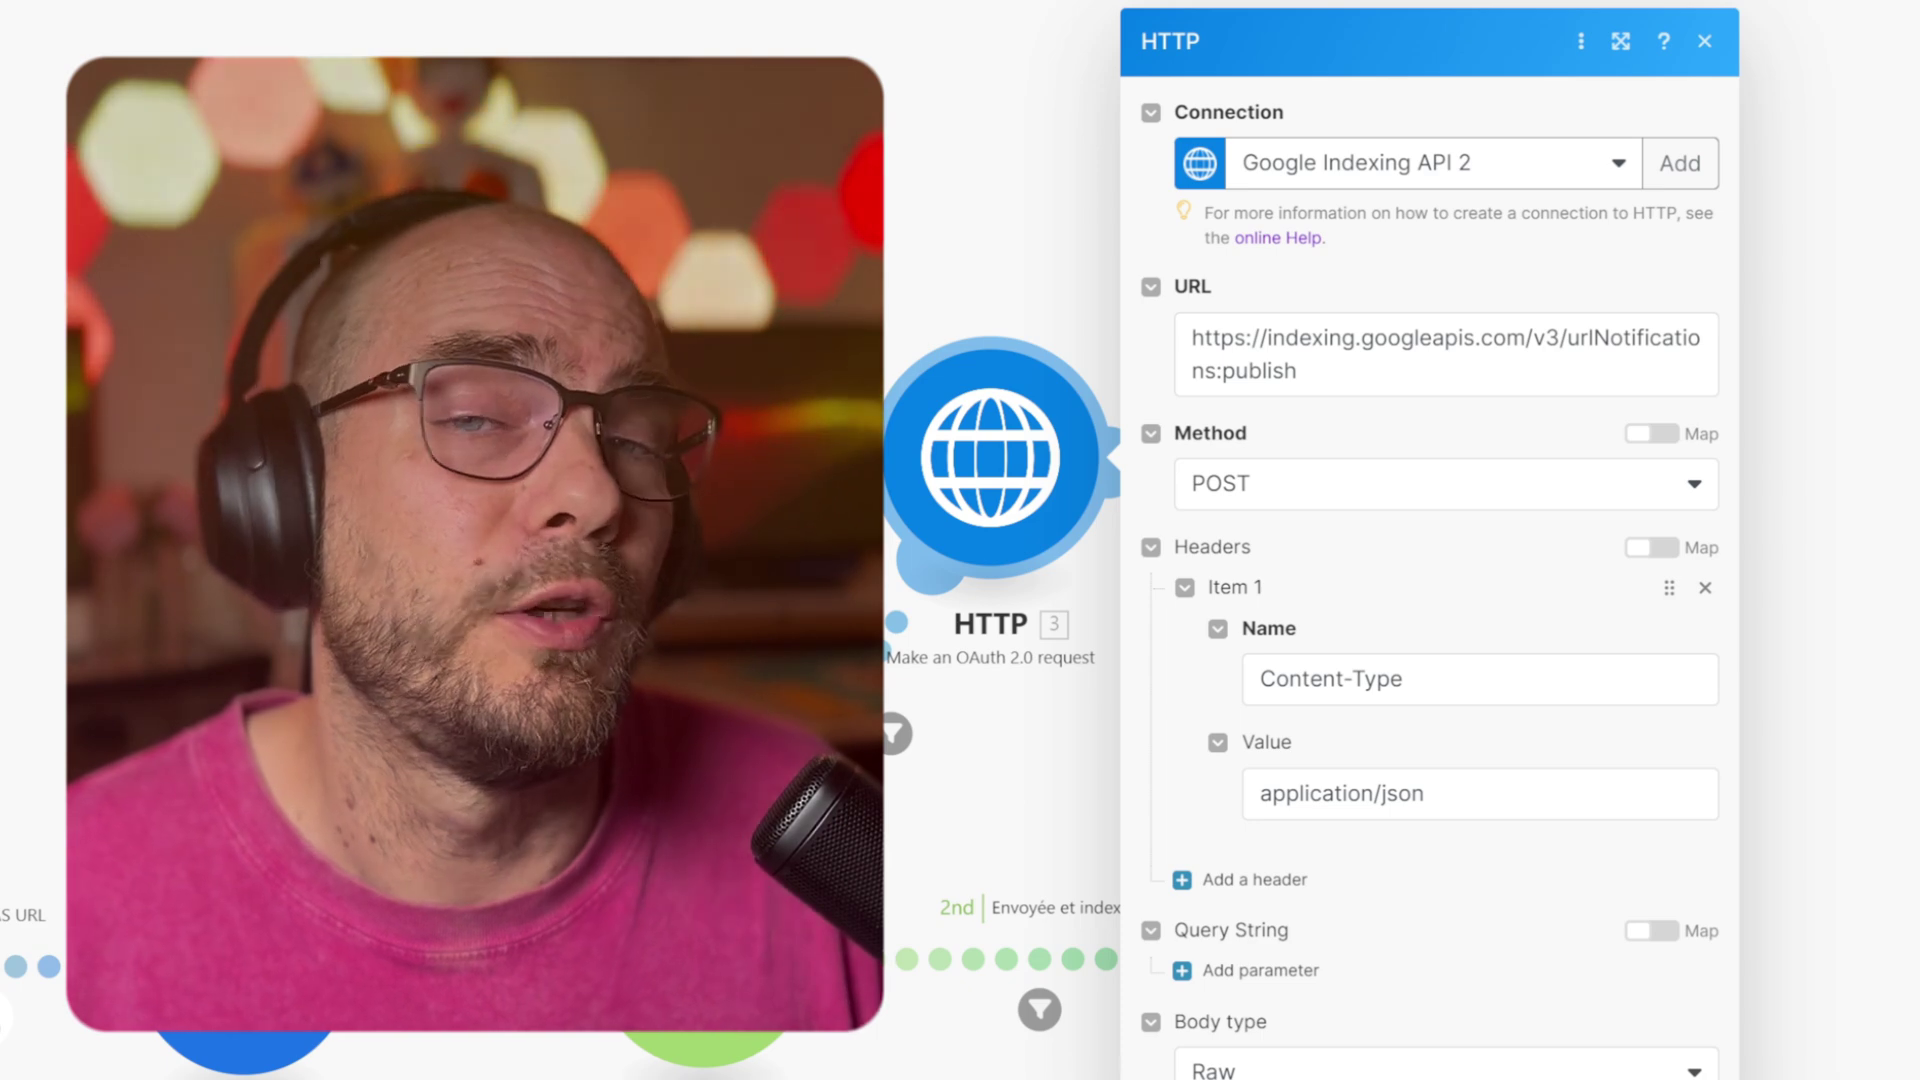
Step: Examine the HTTP request's URL, method, body type, content type and JSON request content
click(1297, 371)
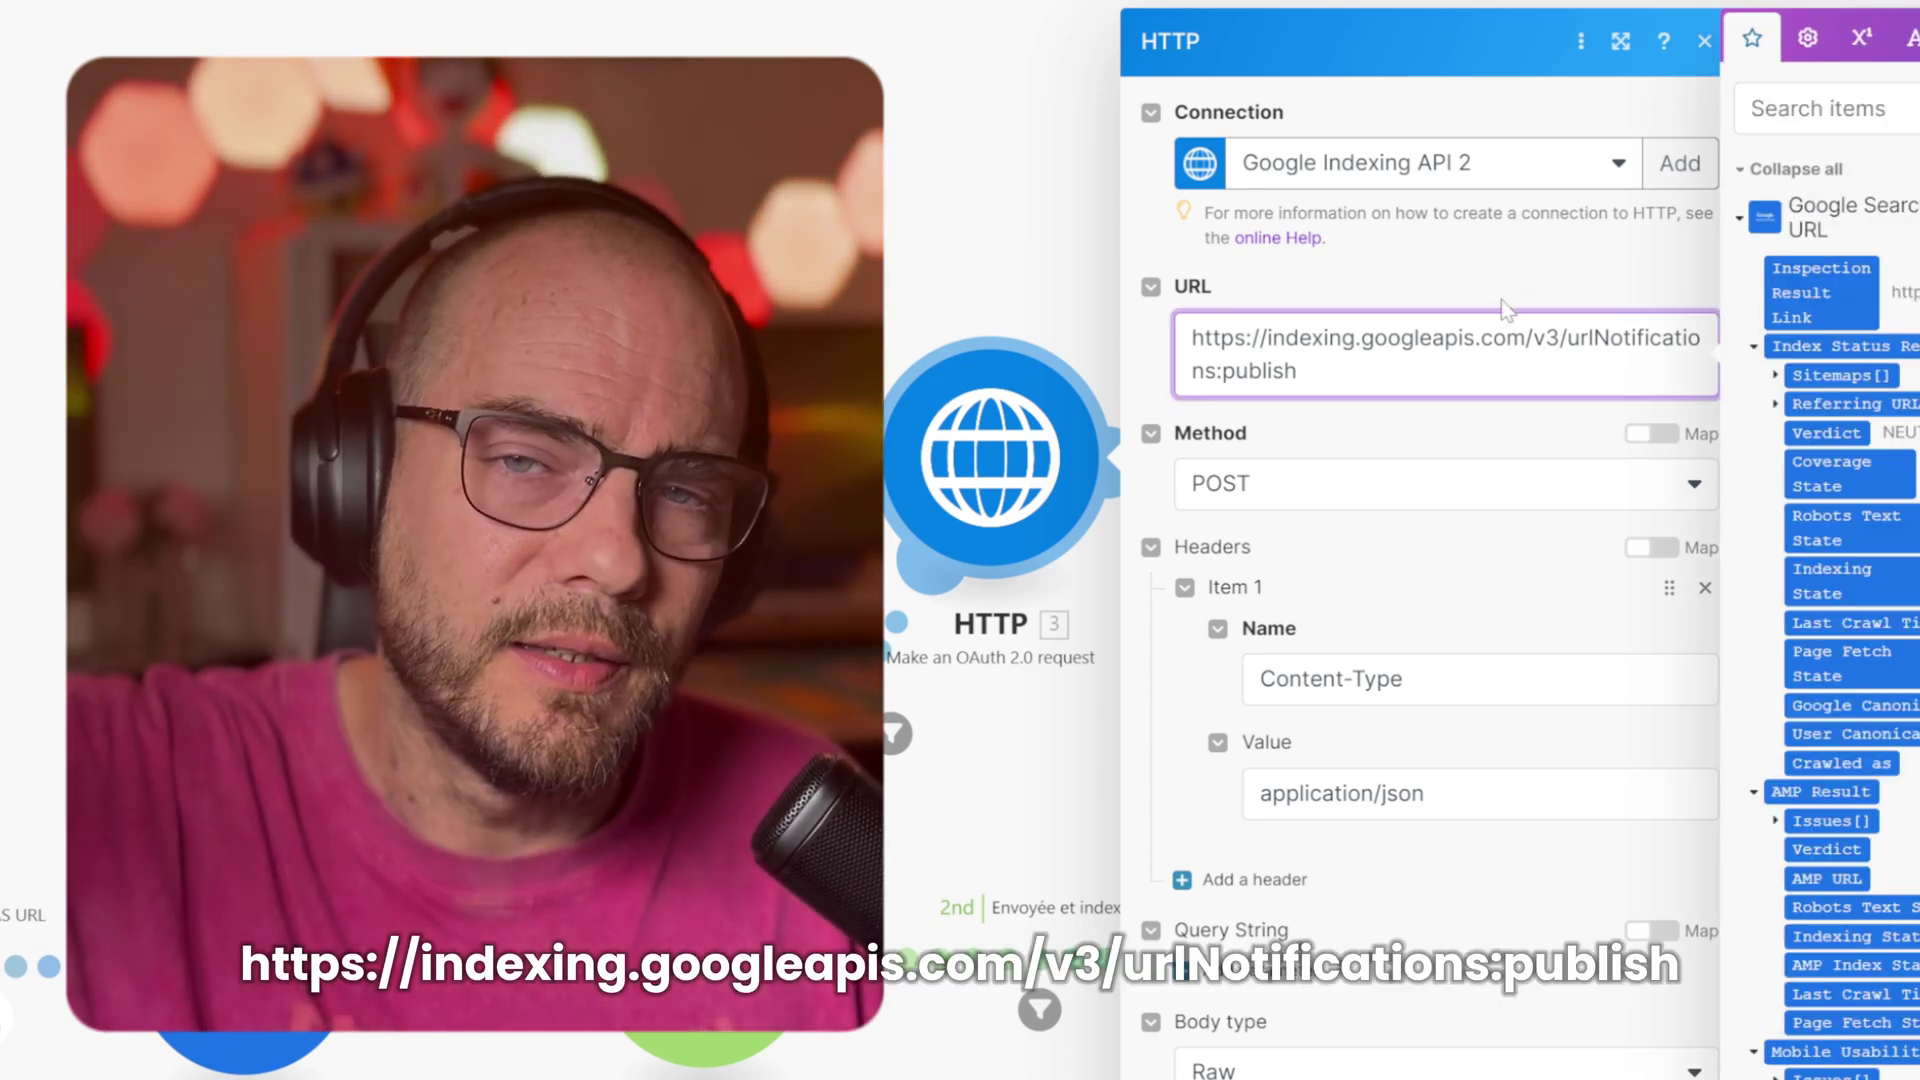
click(1324, 524)
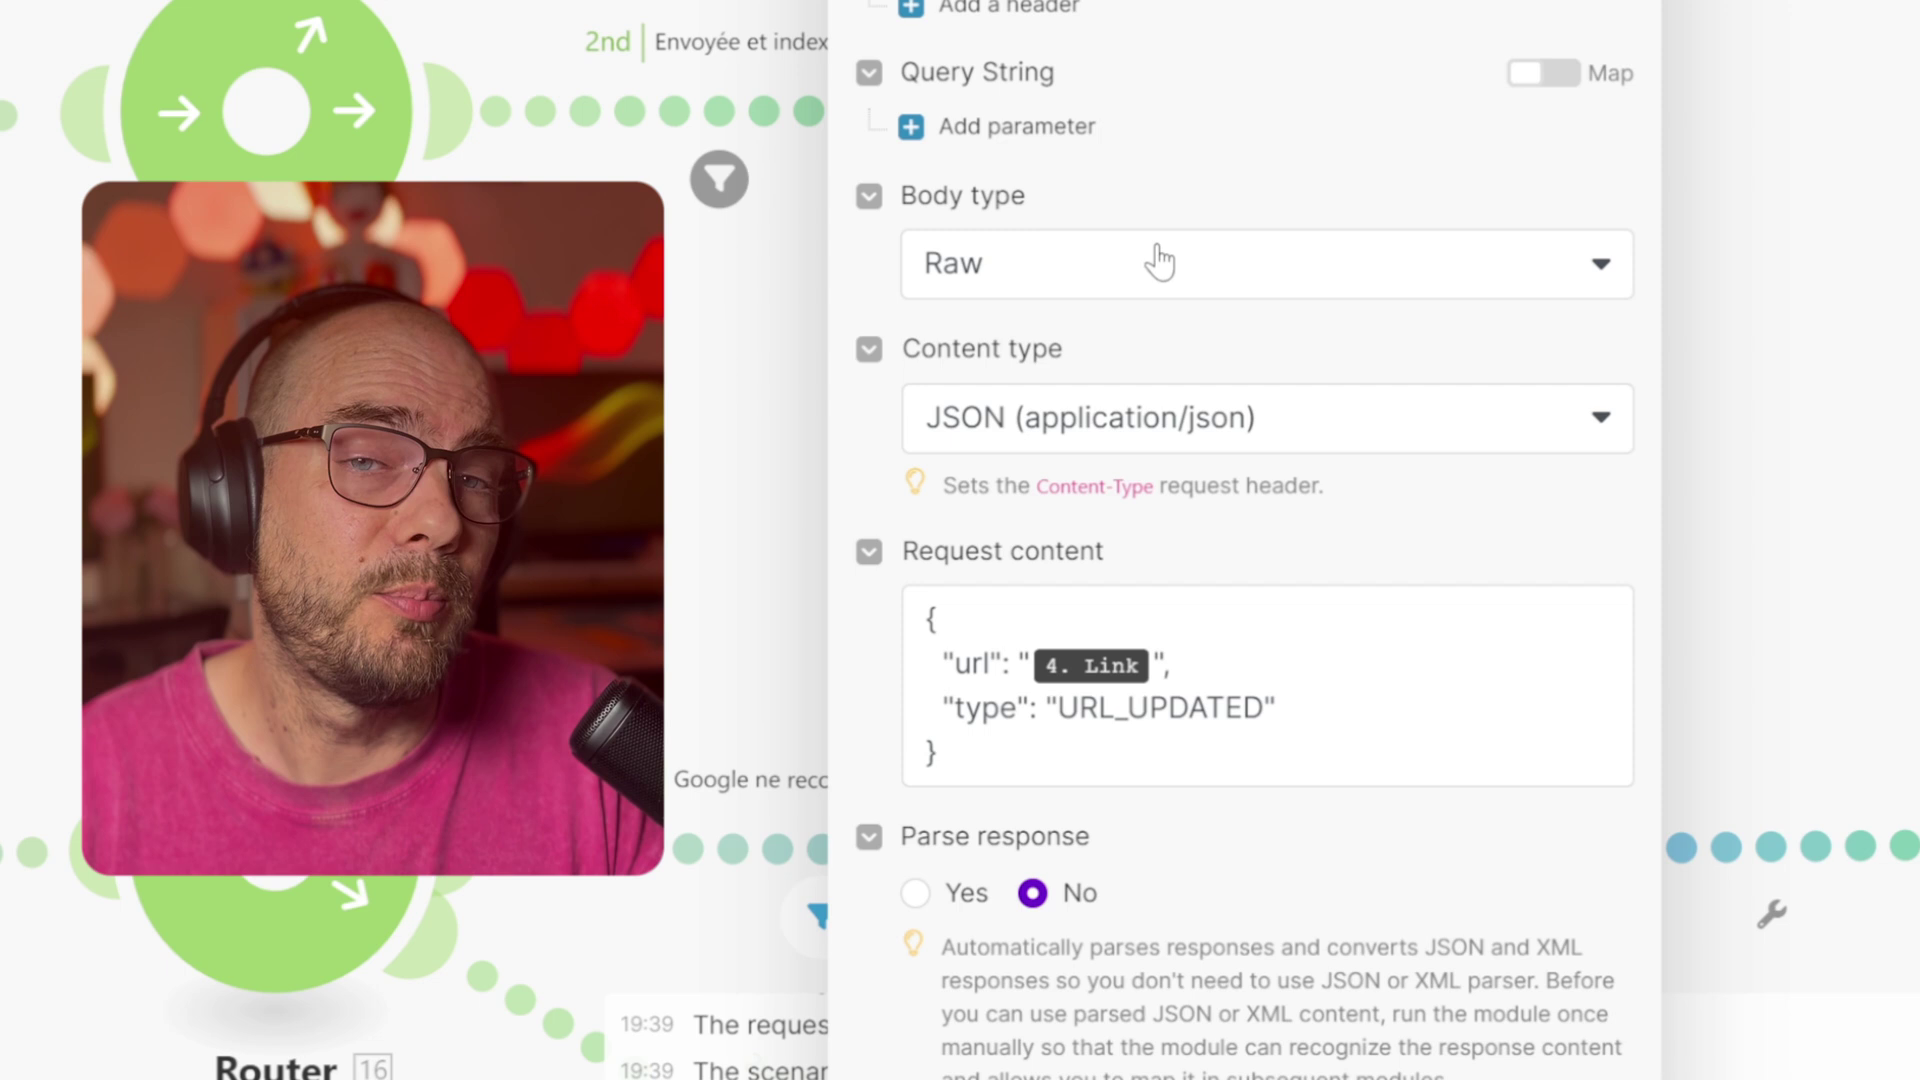
click(1160, 262)
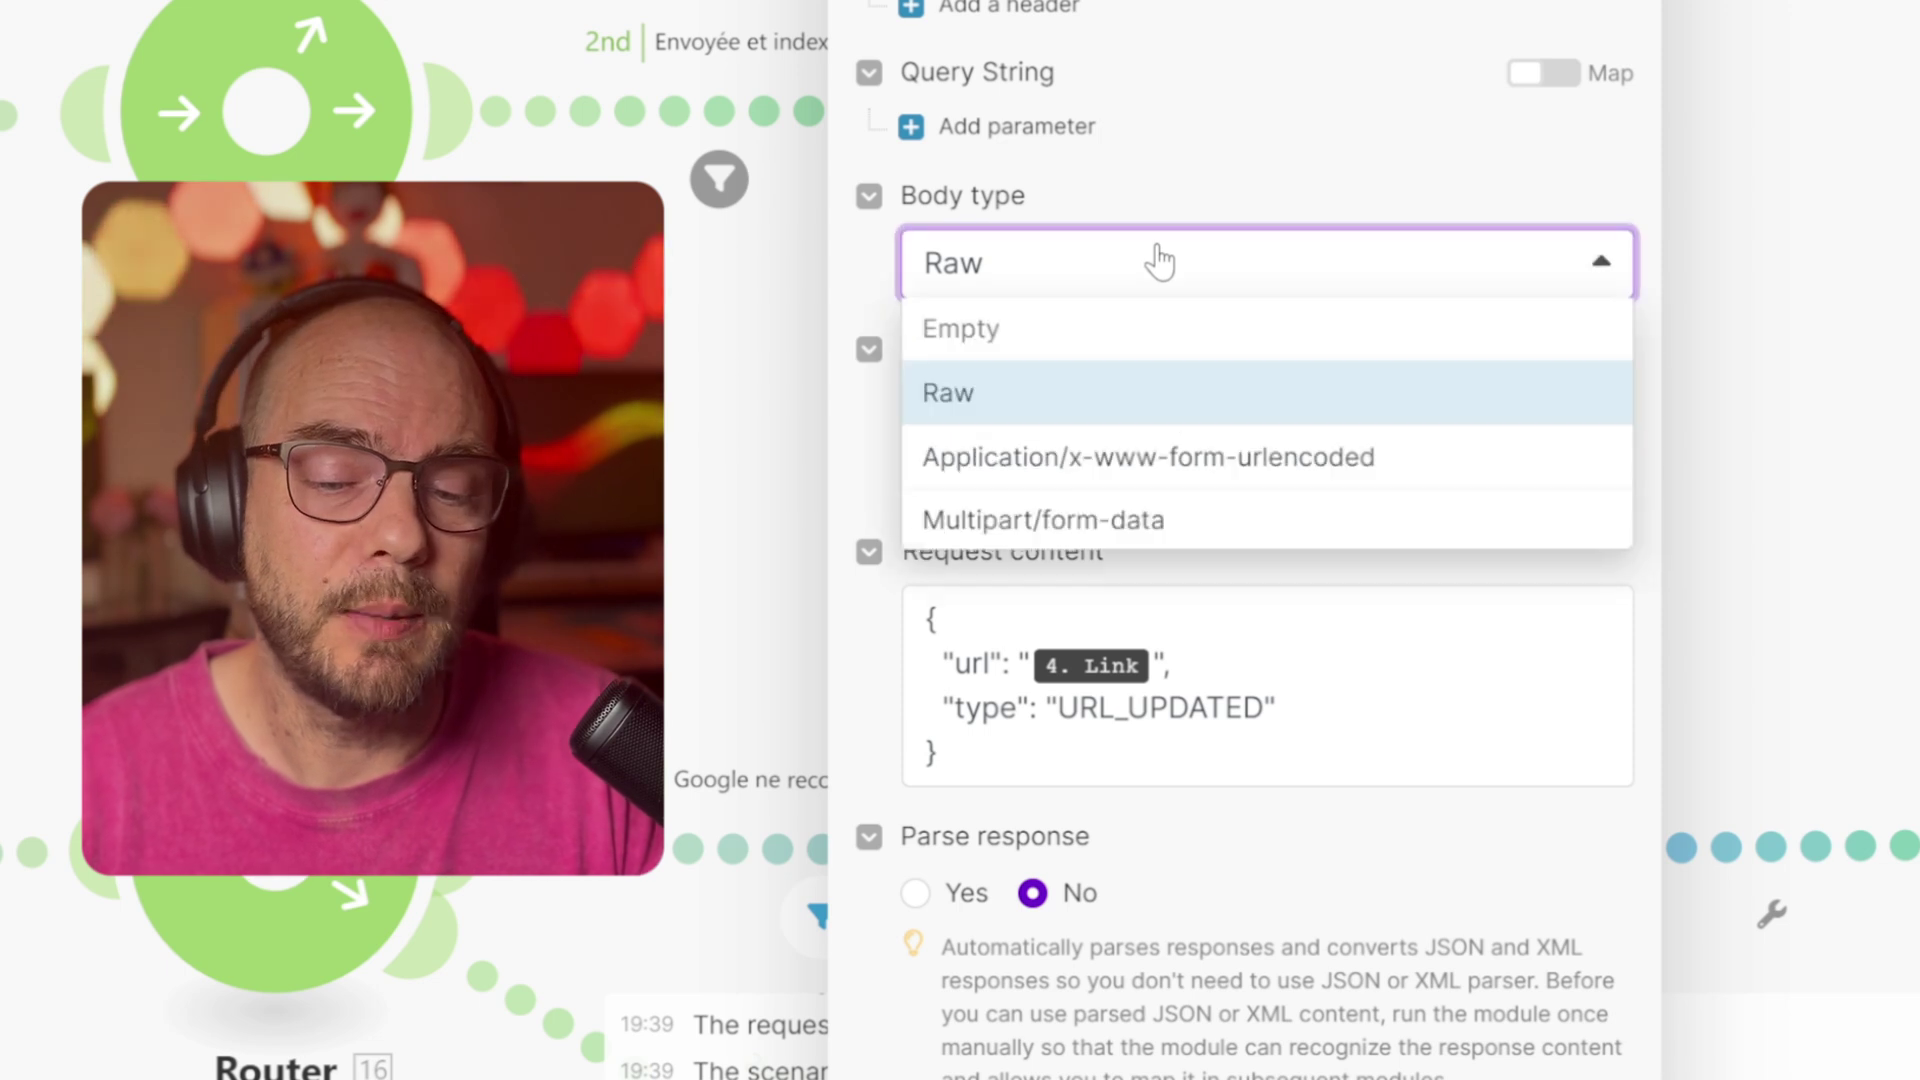
click(1158, 262)
click(1117, 425)
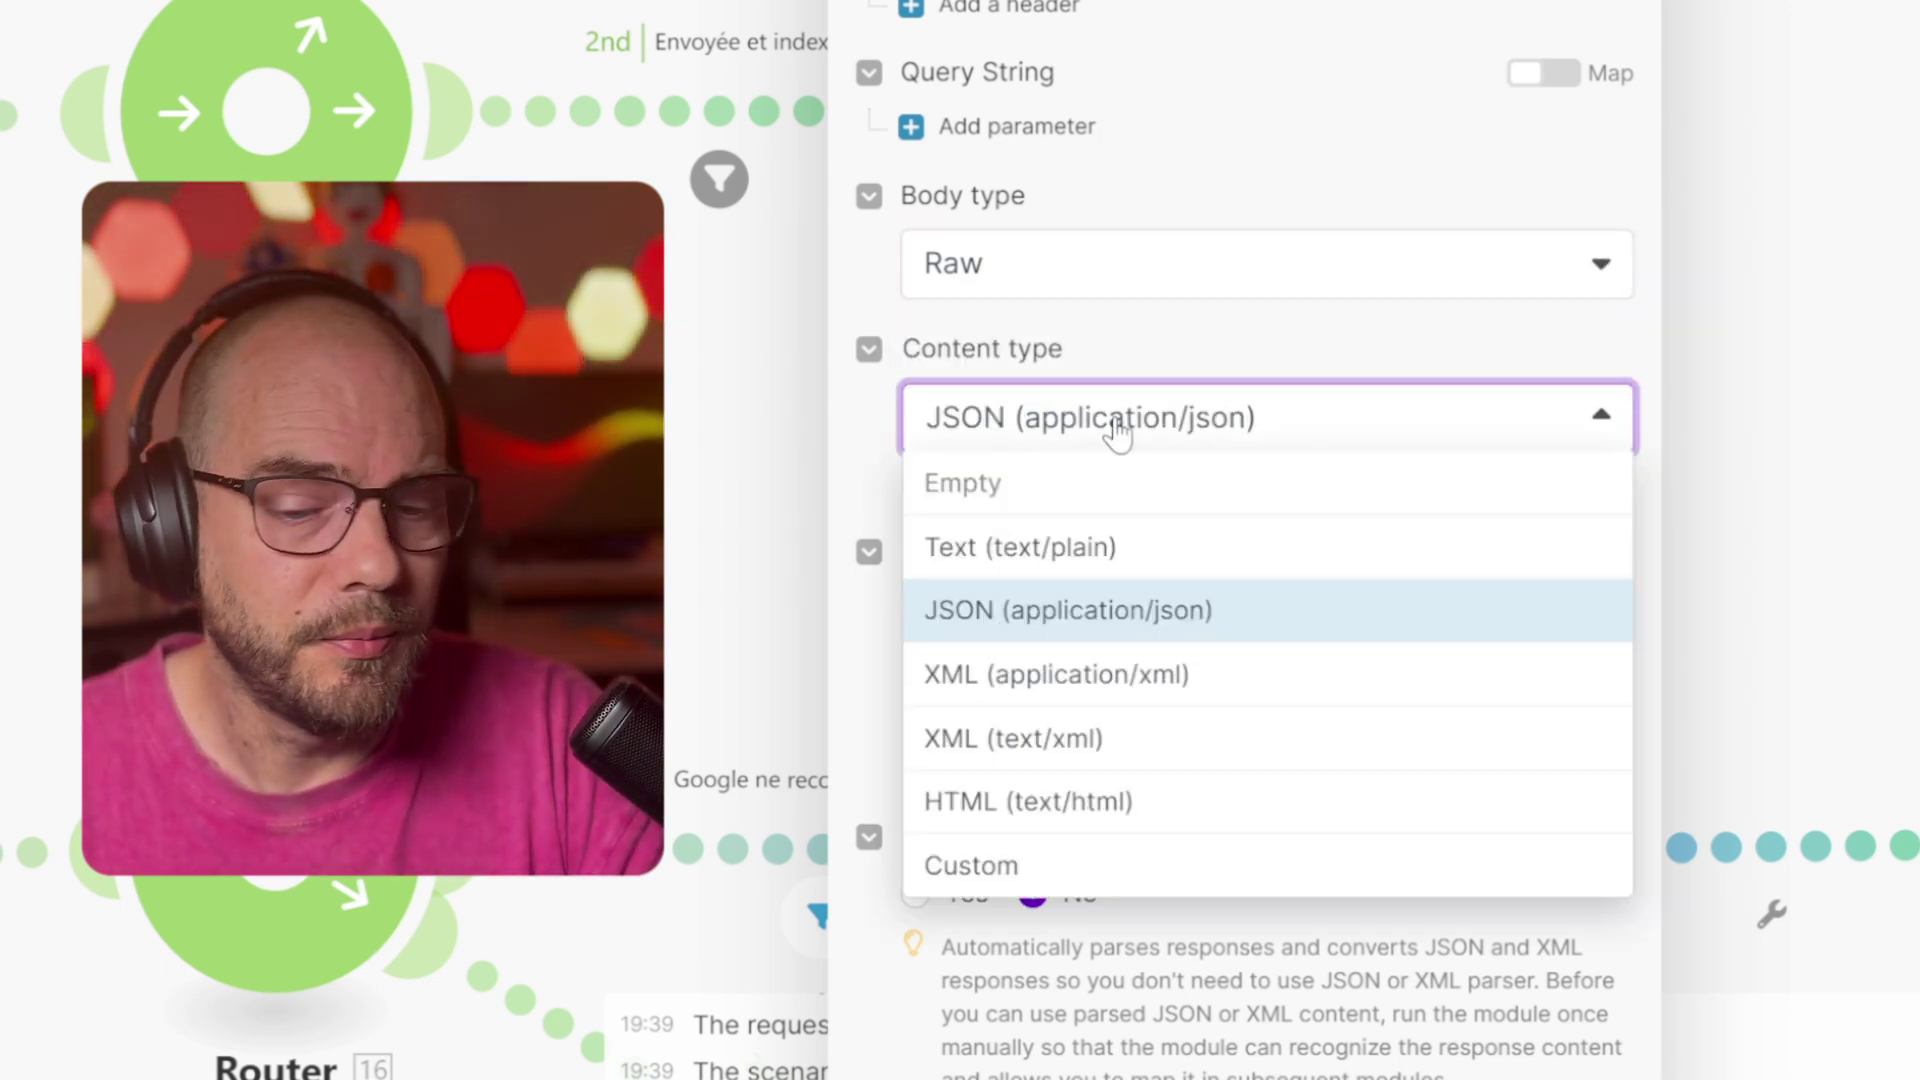
click(1117, 425)
drag(950, 757, 928, 608)
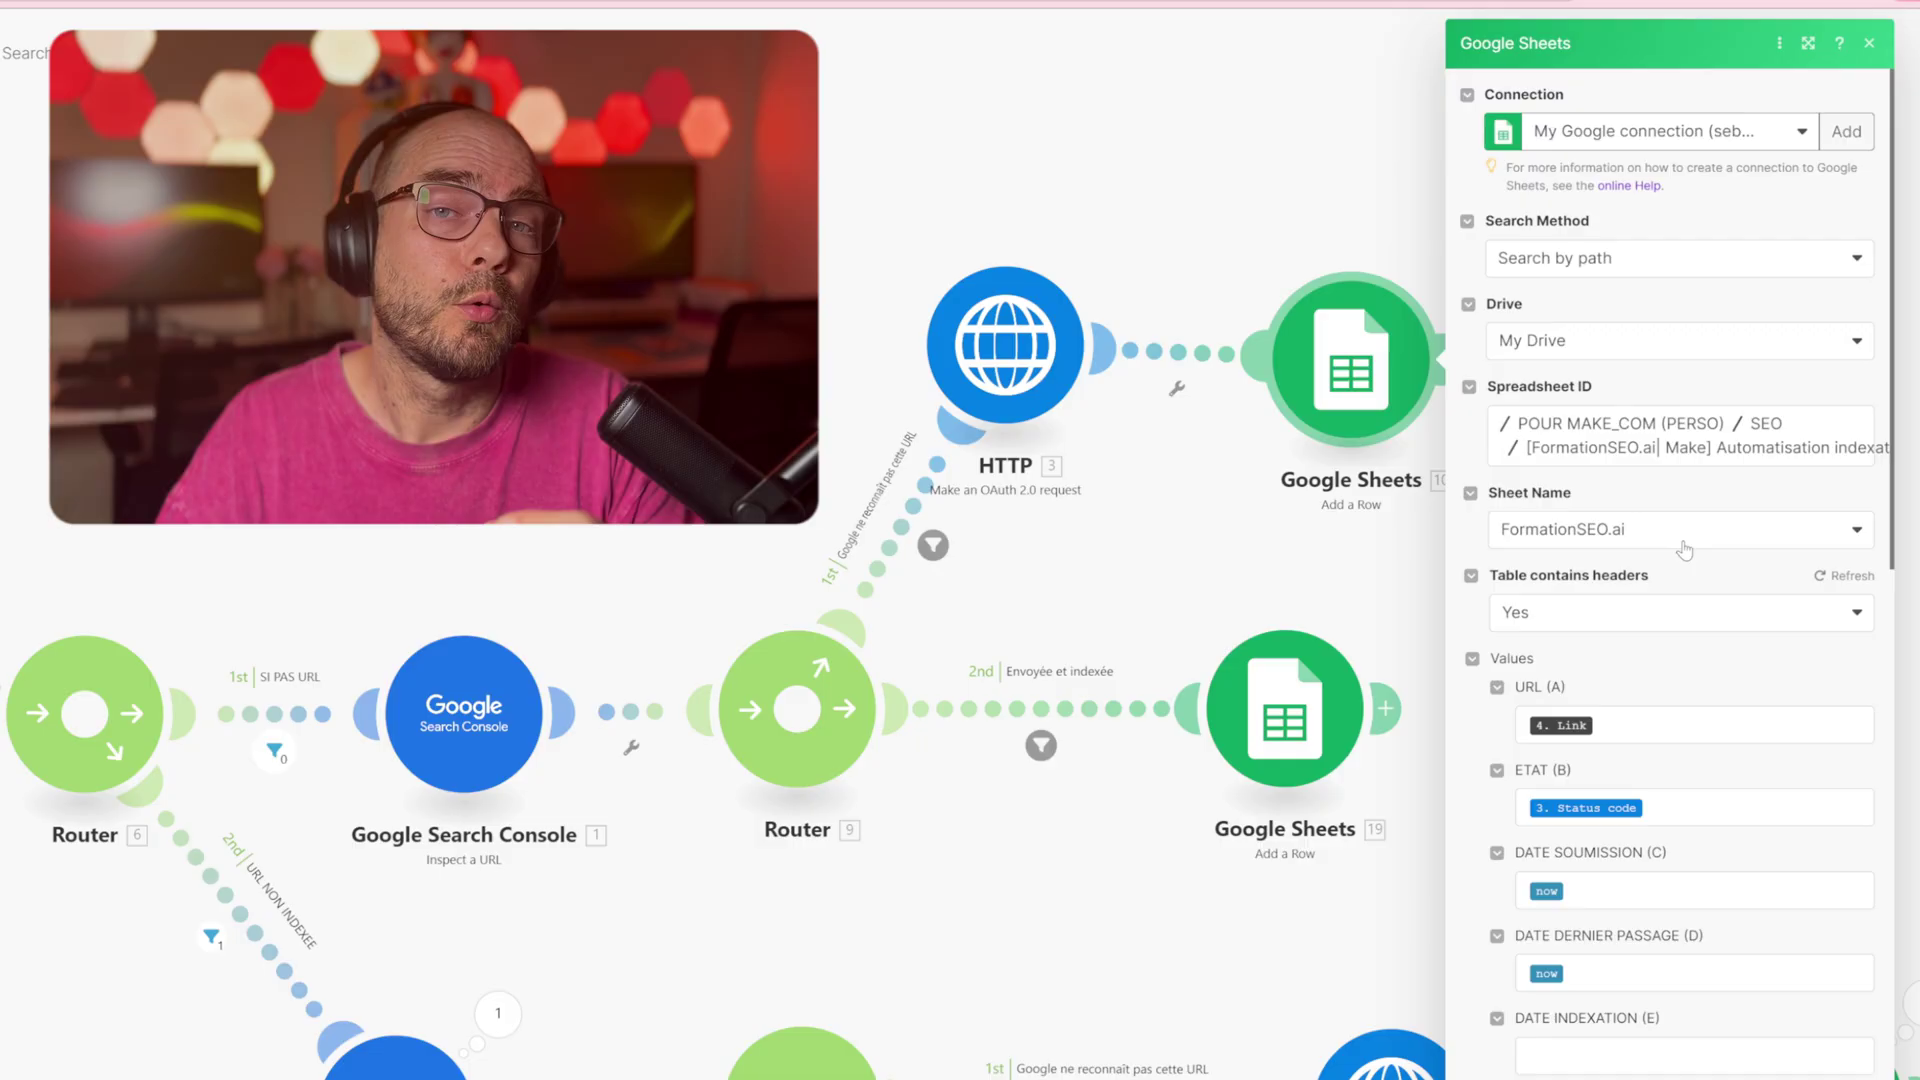
Step: Examine the Add a Row column mappings for URL, ETAT and DATE SOUMISSION, including the available date and time variables
click(1744, 719)
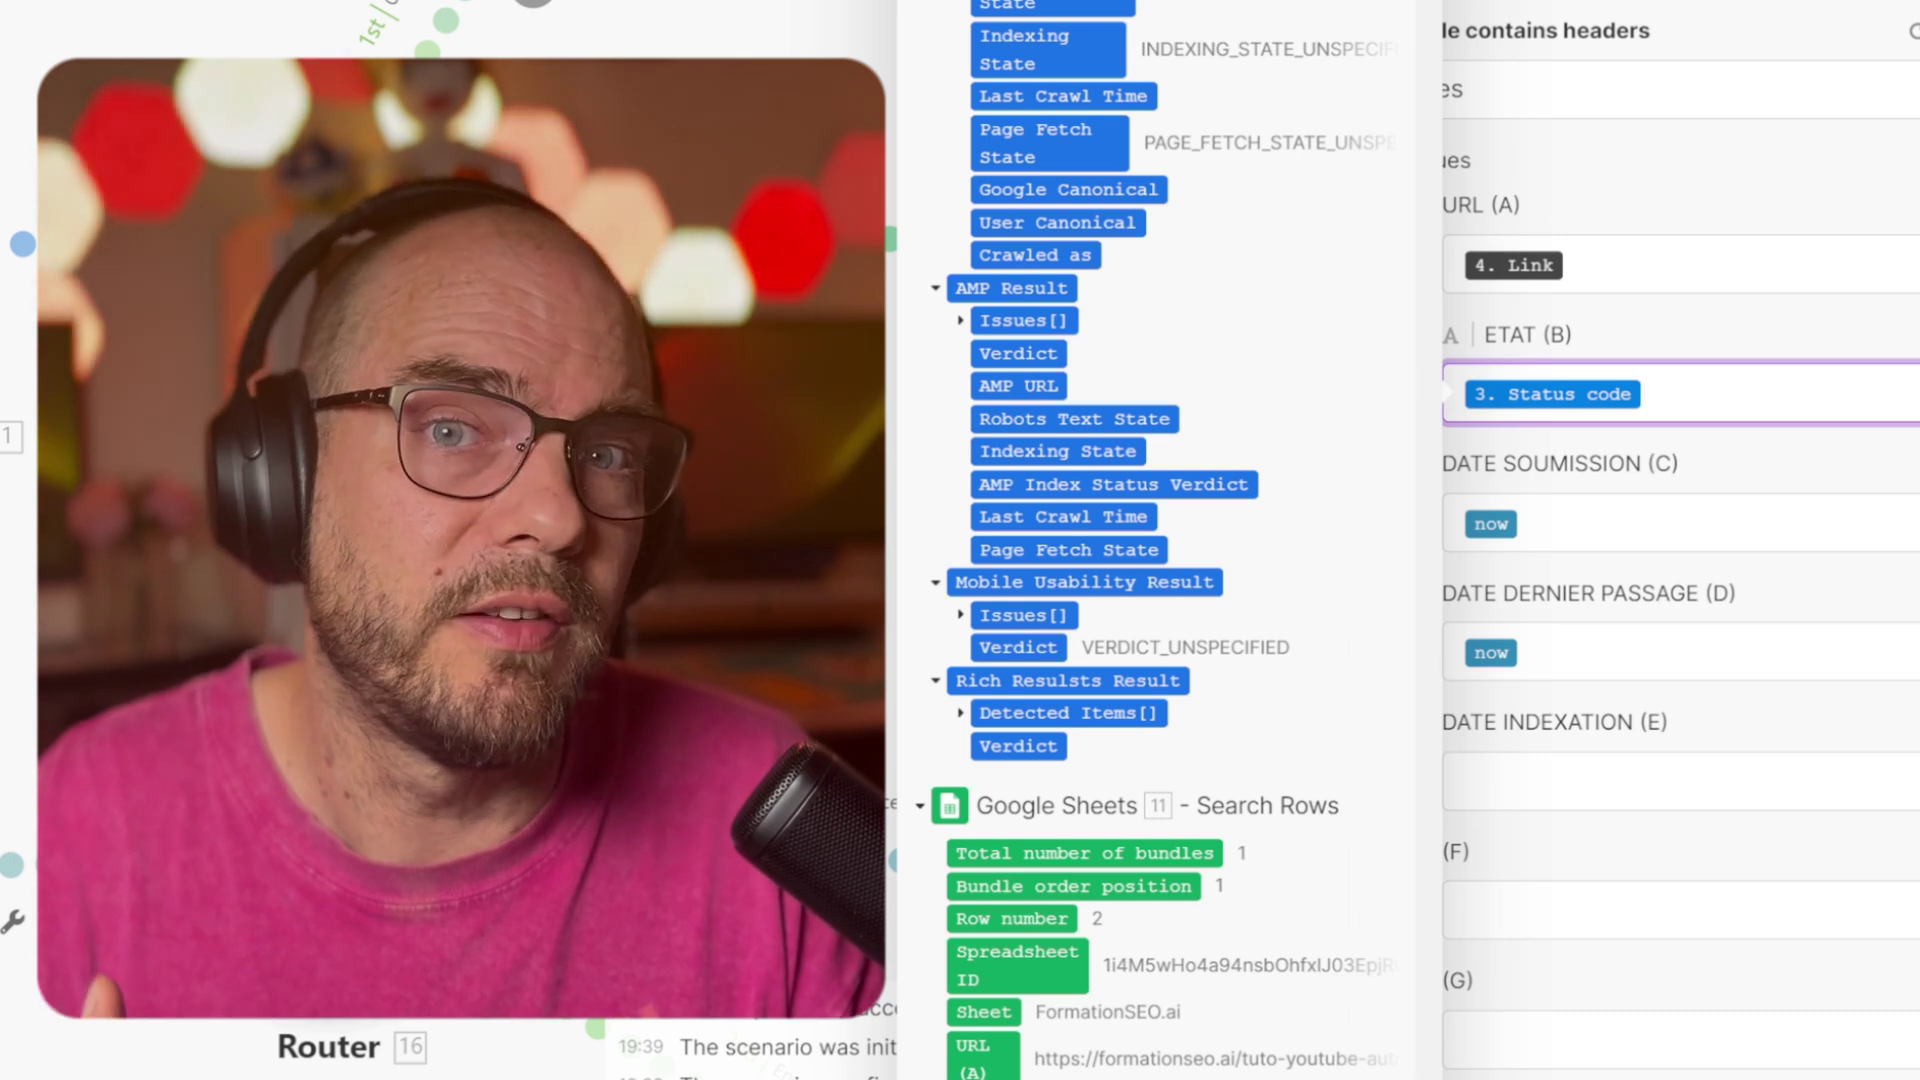
click(1680, 523)
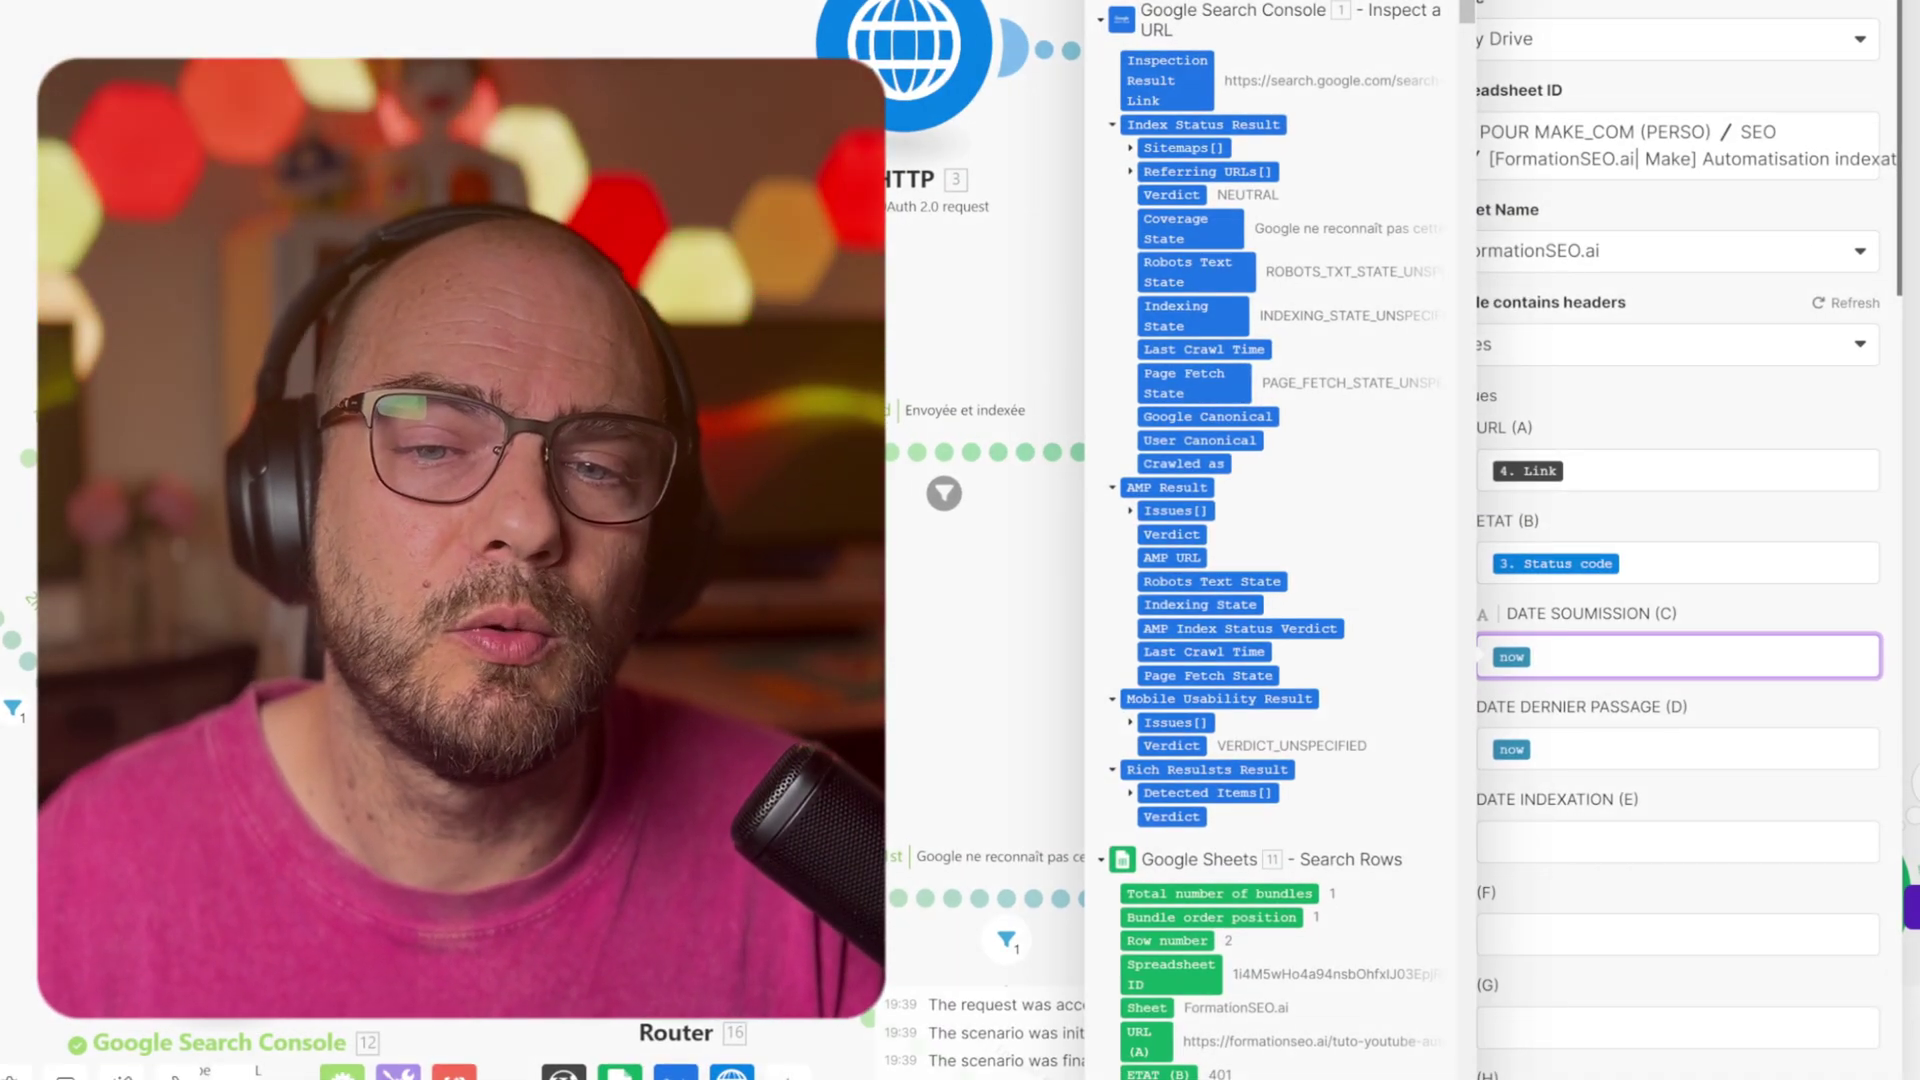
click(1287, 353)
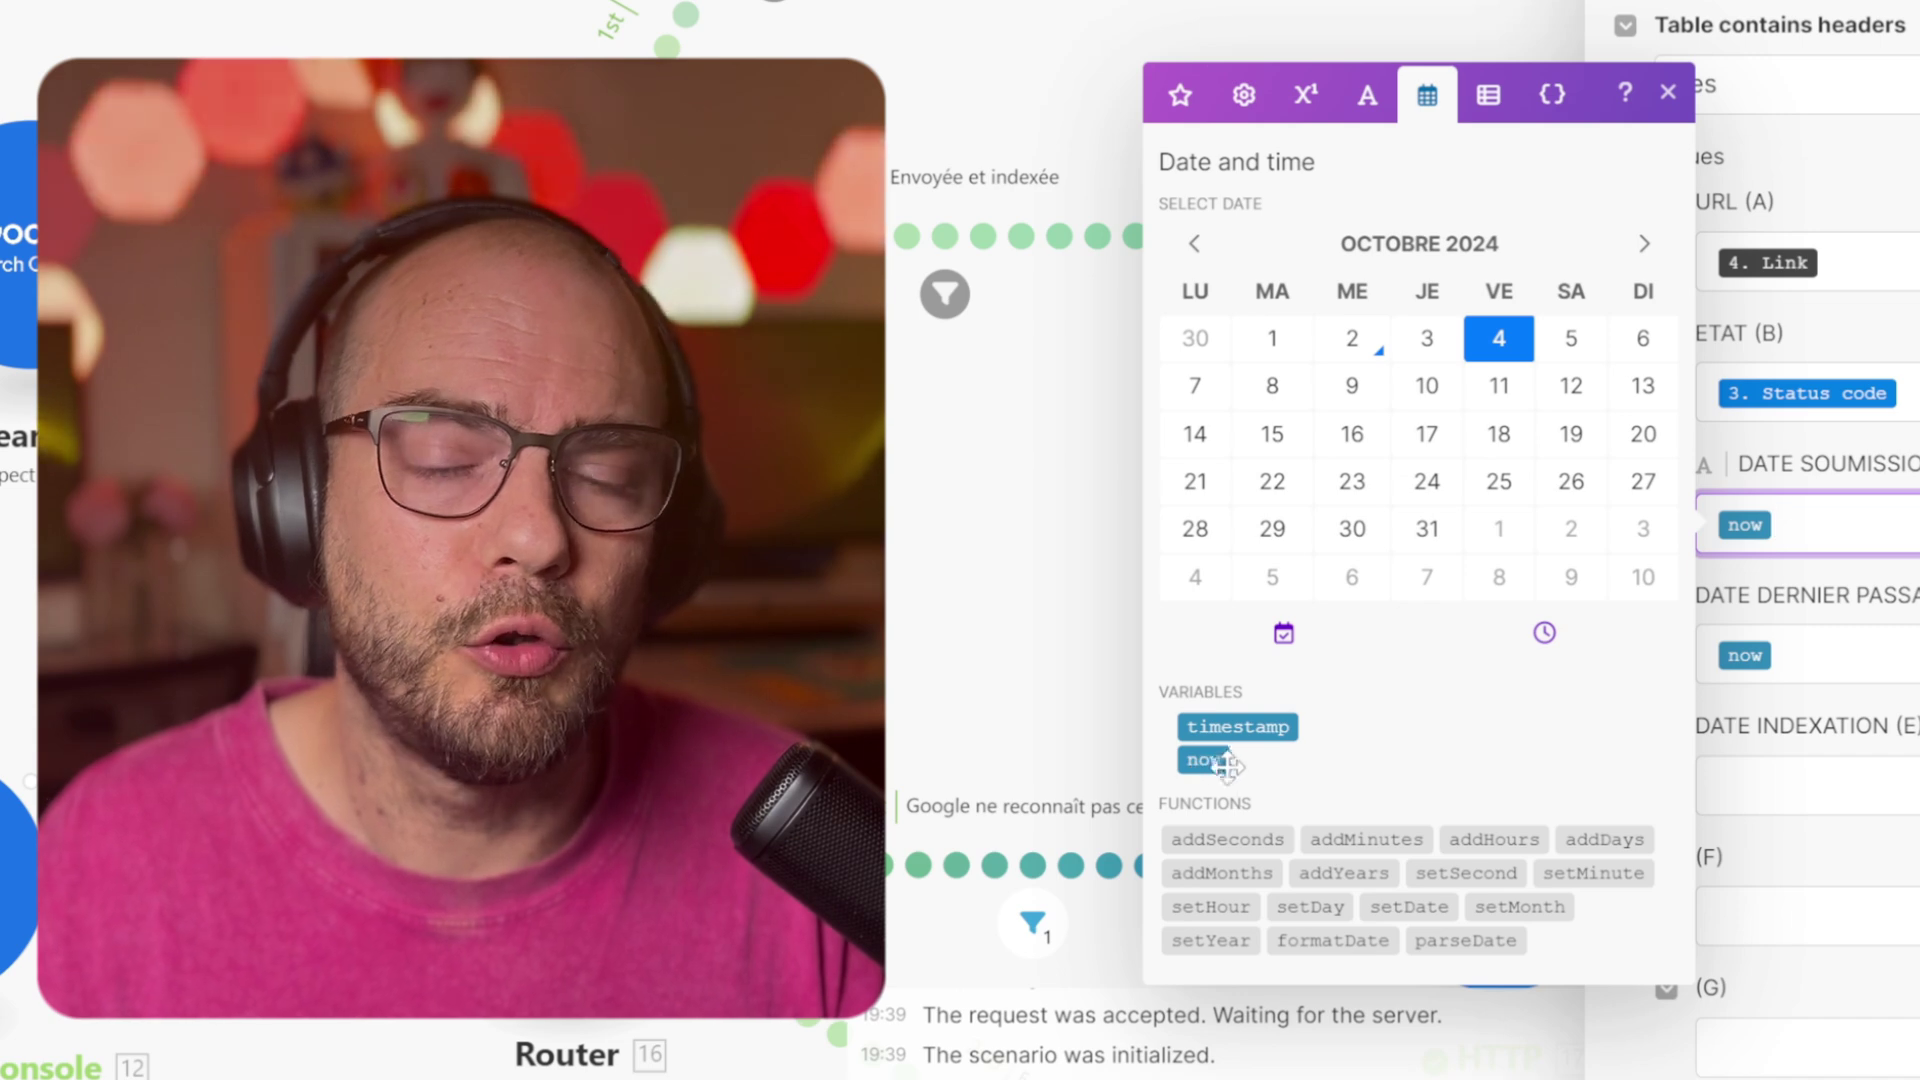
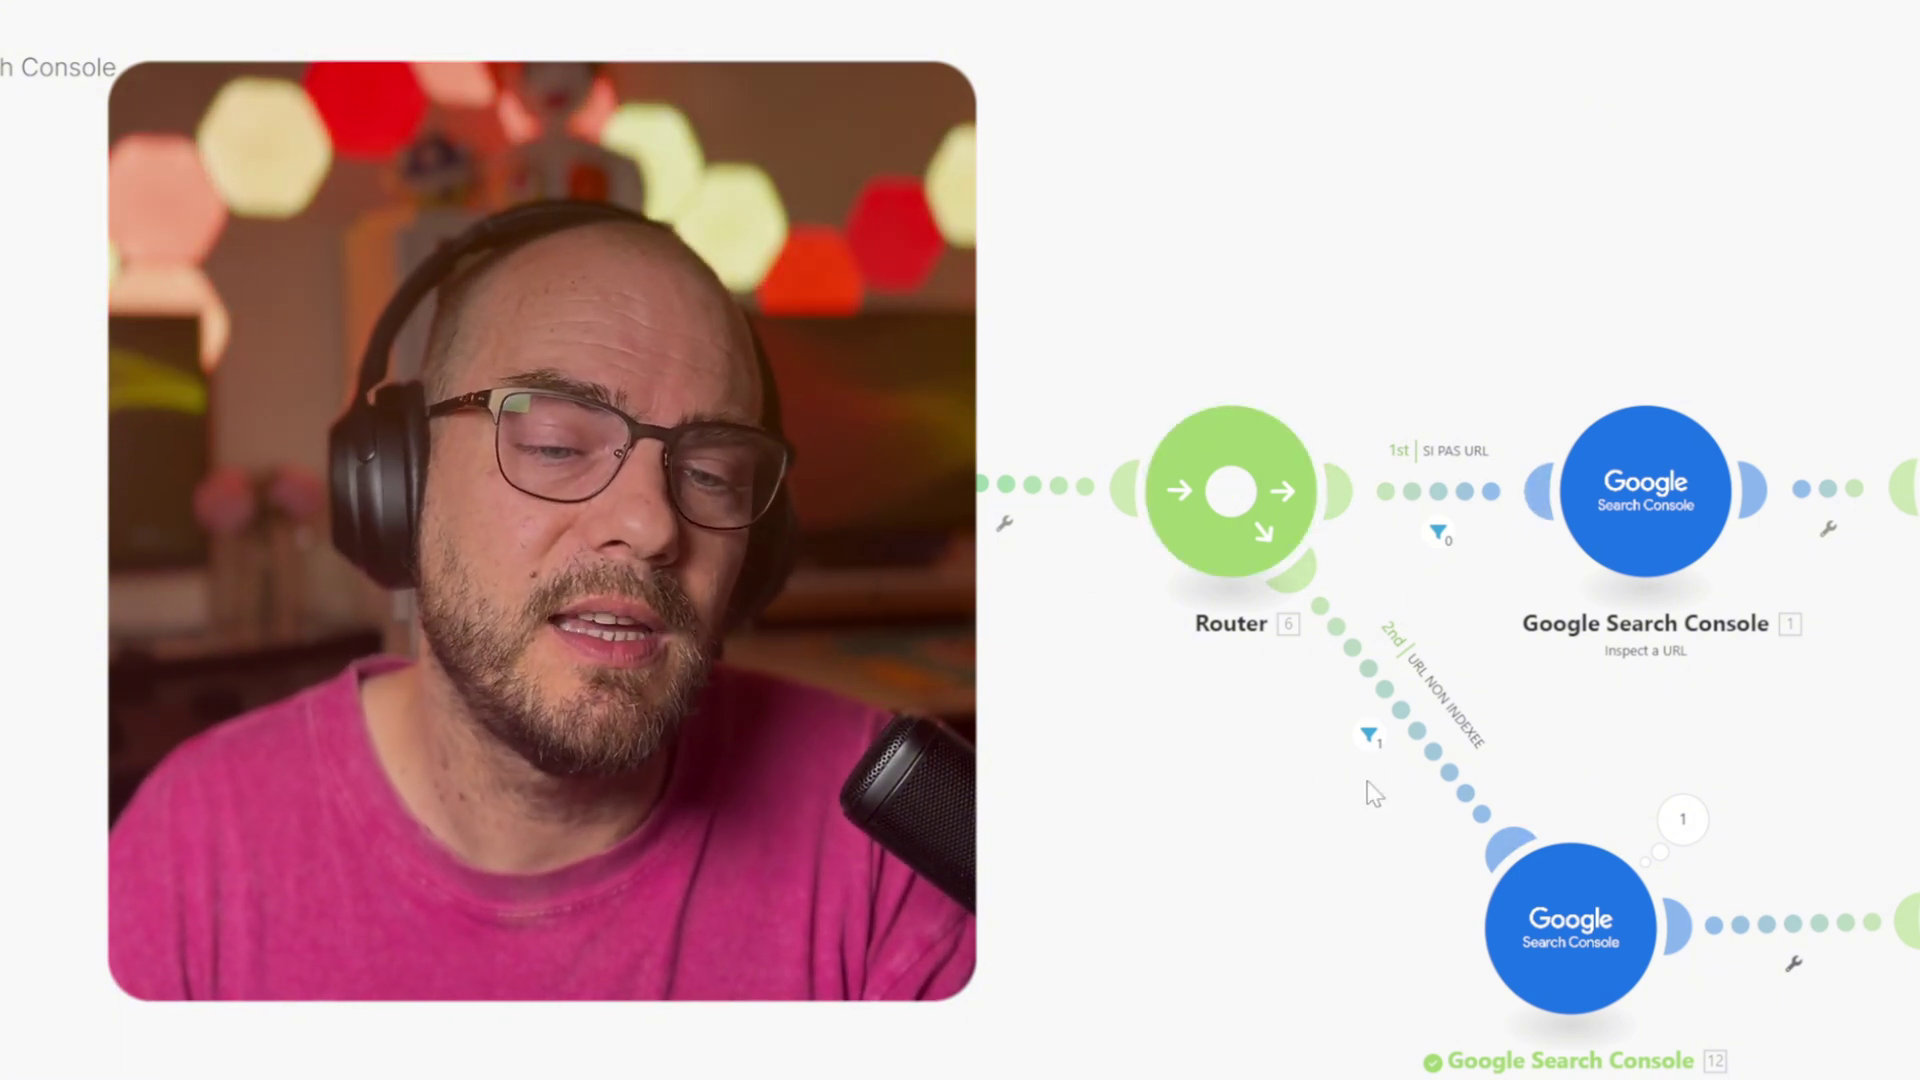
Step: Examine the URL NON INDEXEE filter and the Search Console Inspect a URL module on the second route
scroll(1388, 702, up, 5)
scroll(1388, 702, down, 1)
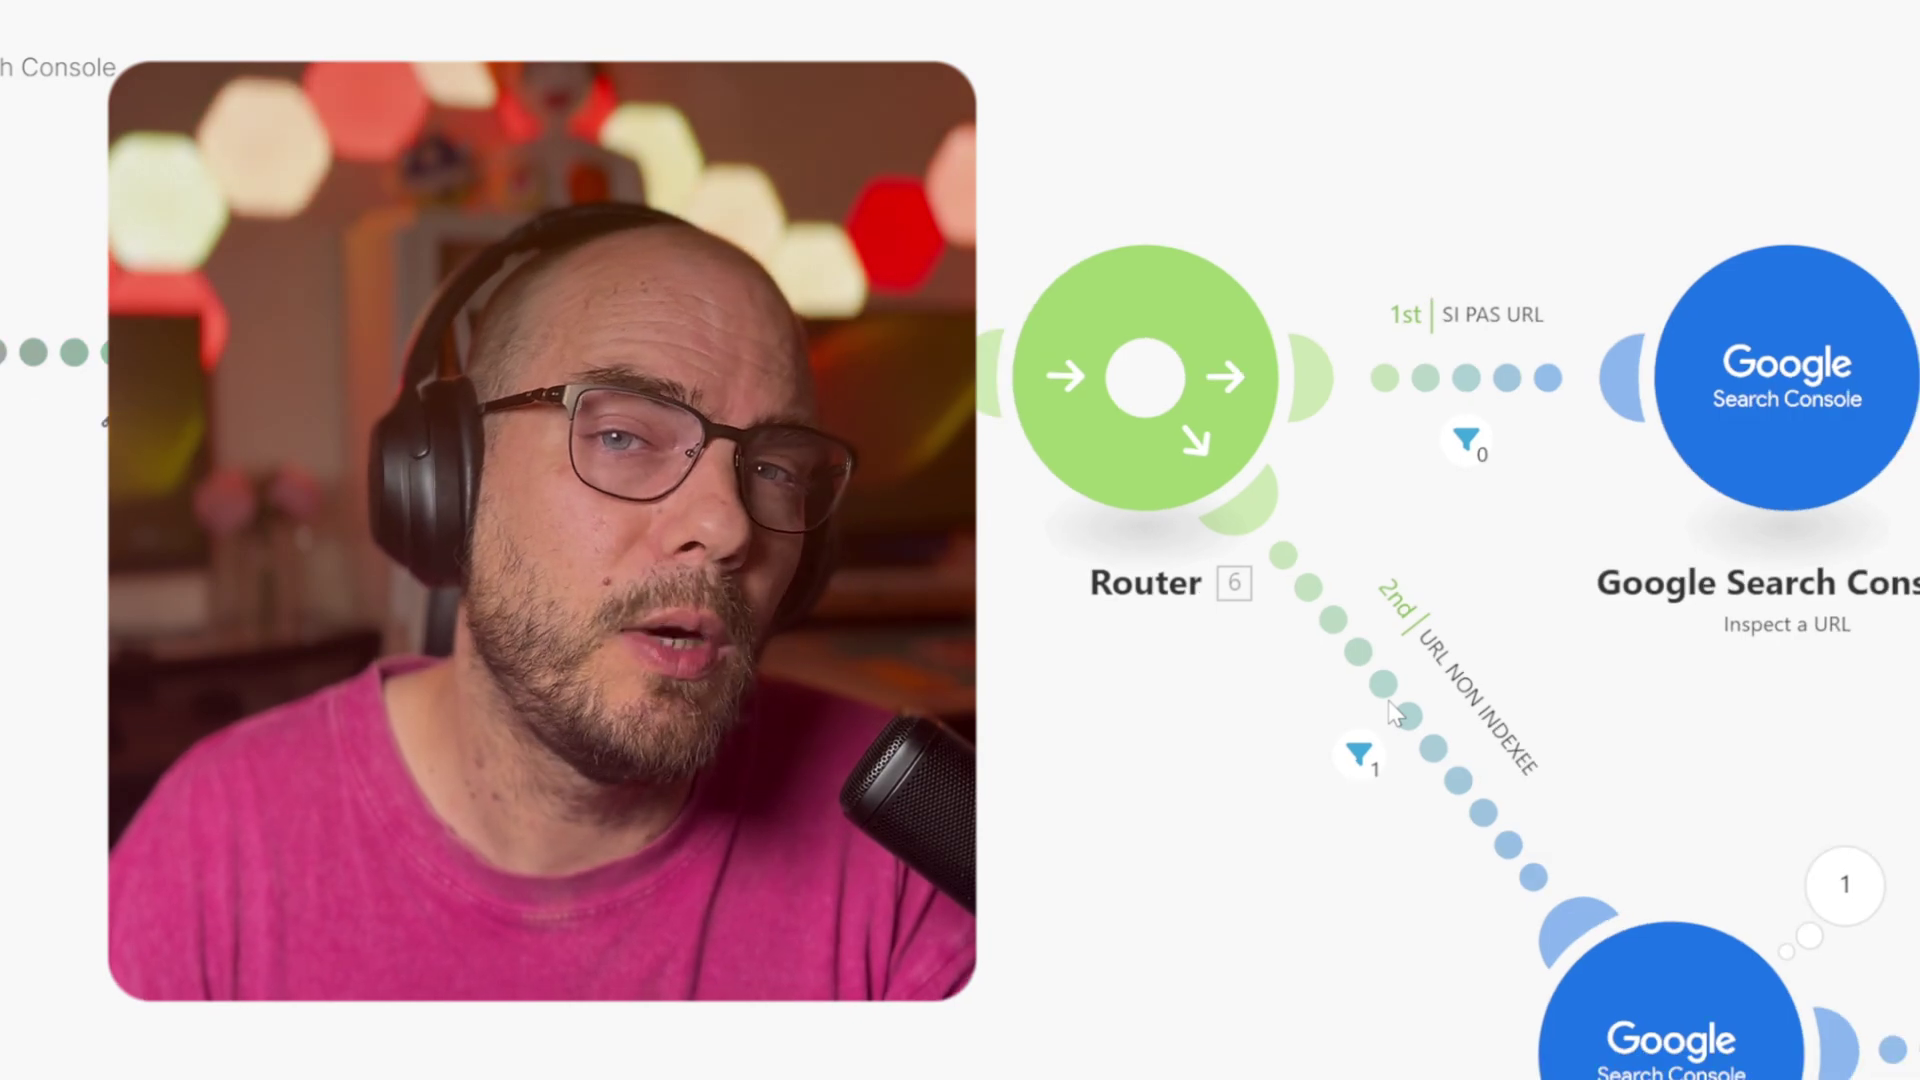
click(1395, 712)
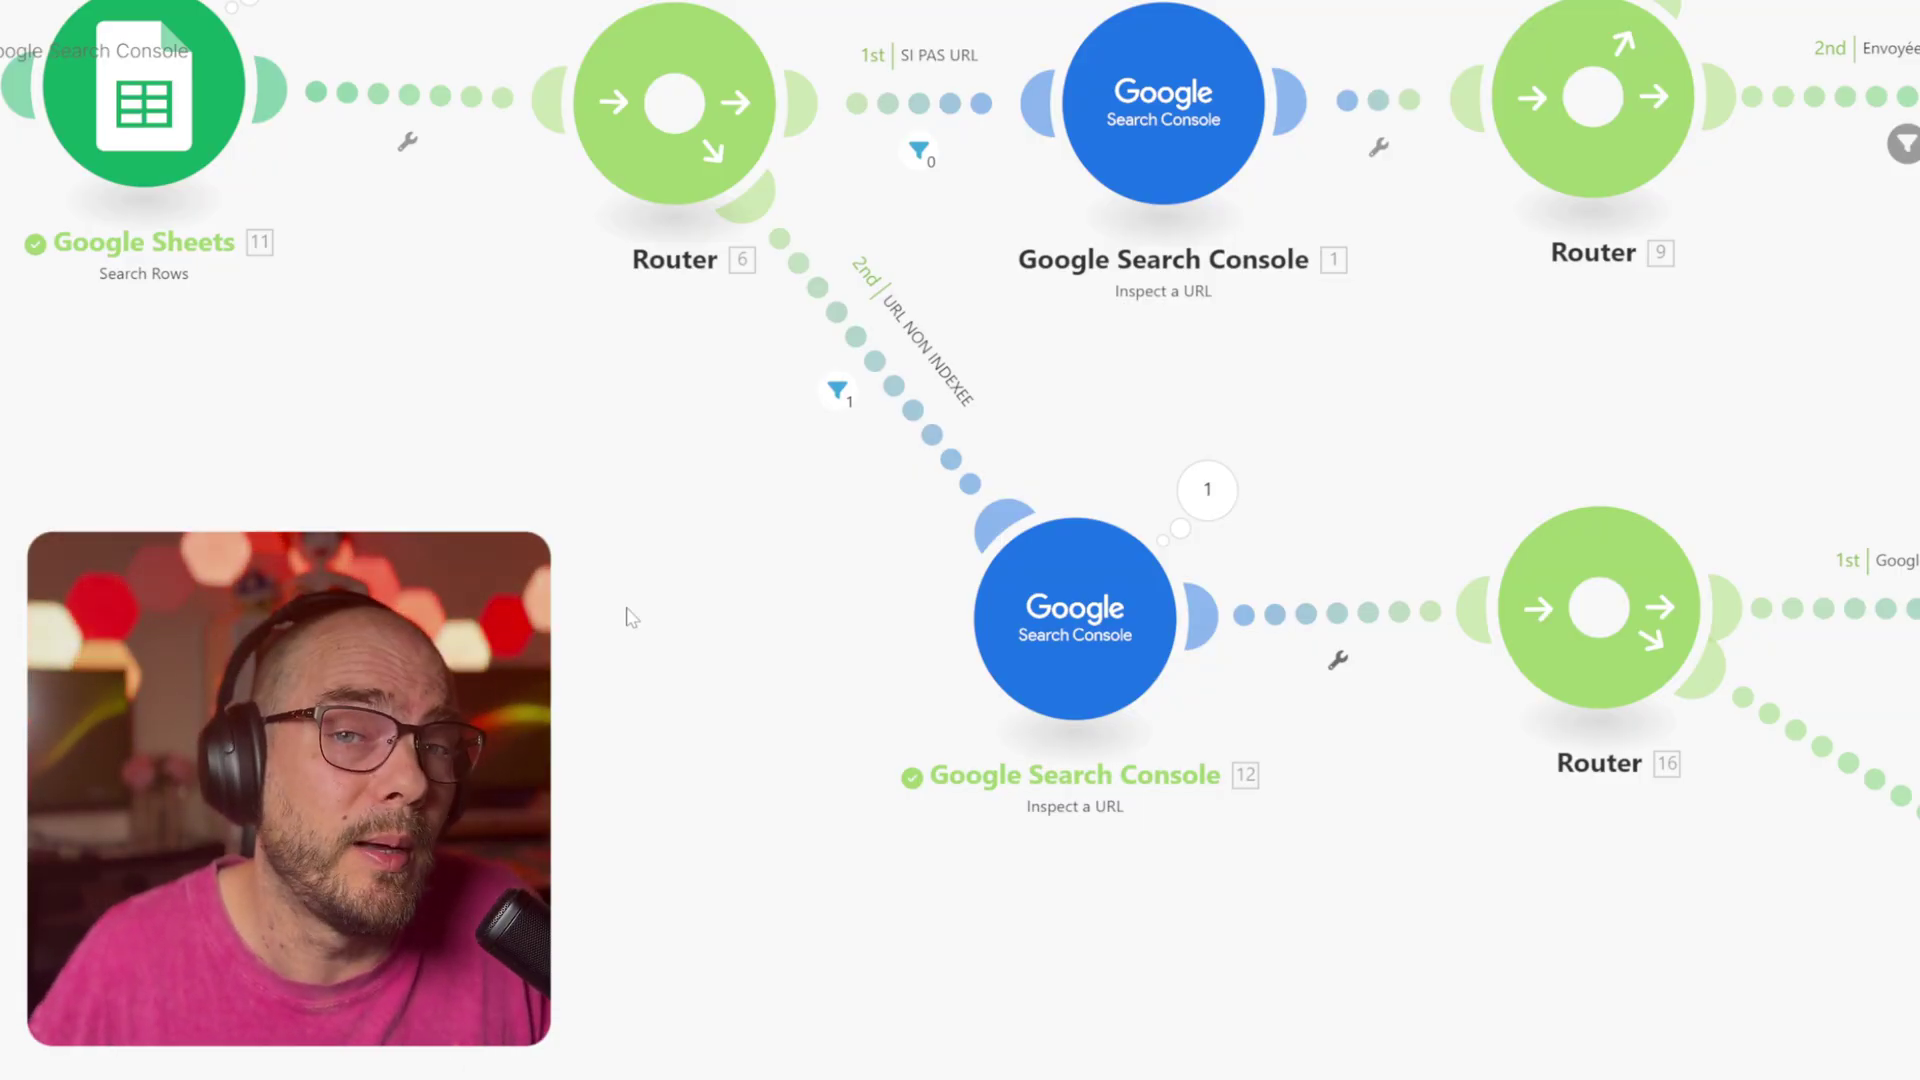
click(1008, 613)
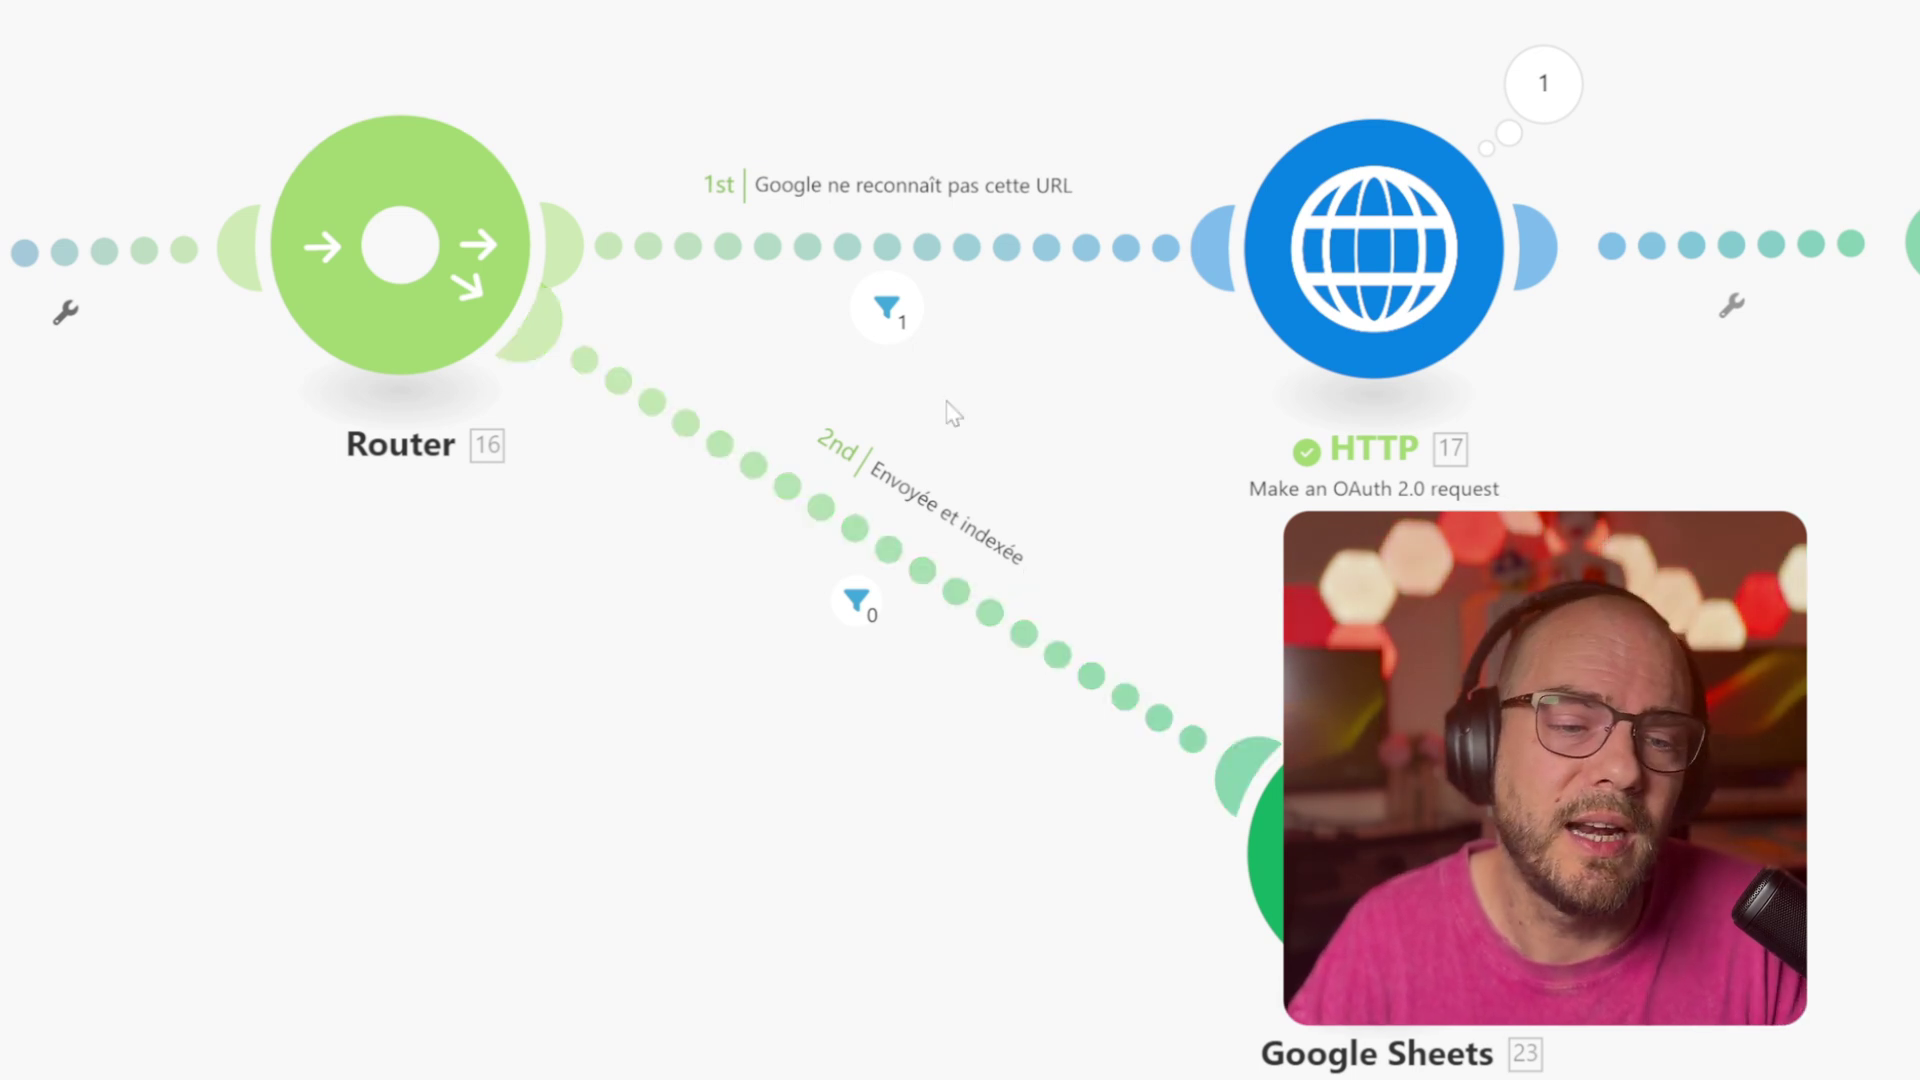
Step: Examine the second route's "Google ne reconnaît pas cette URL" filter, including its addHours date condition, and the HTTP module behind it
click(846, 265)
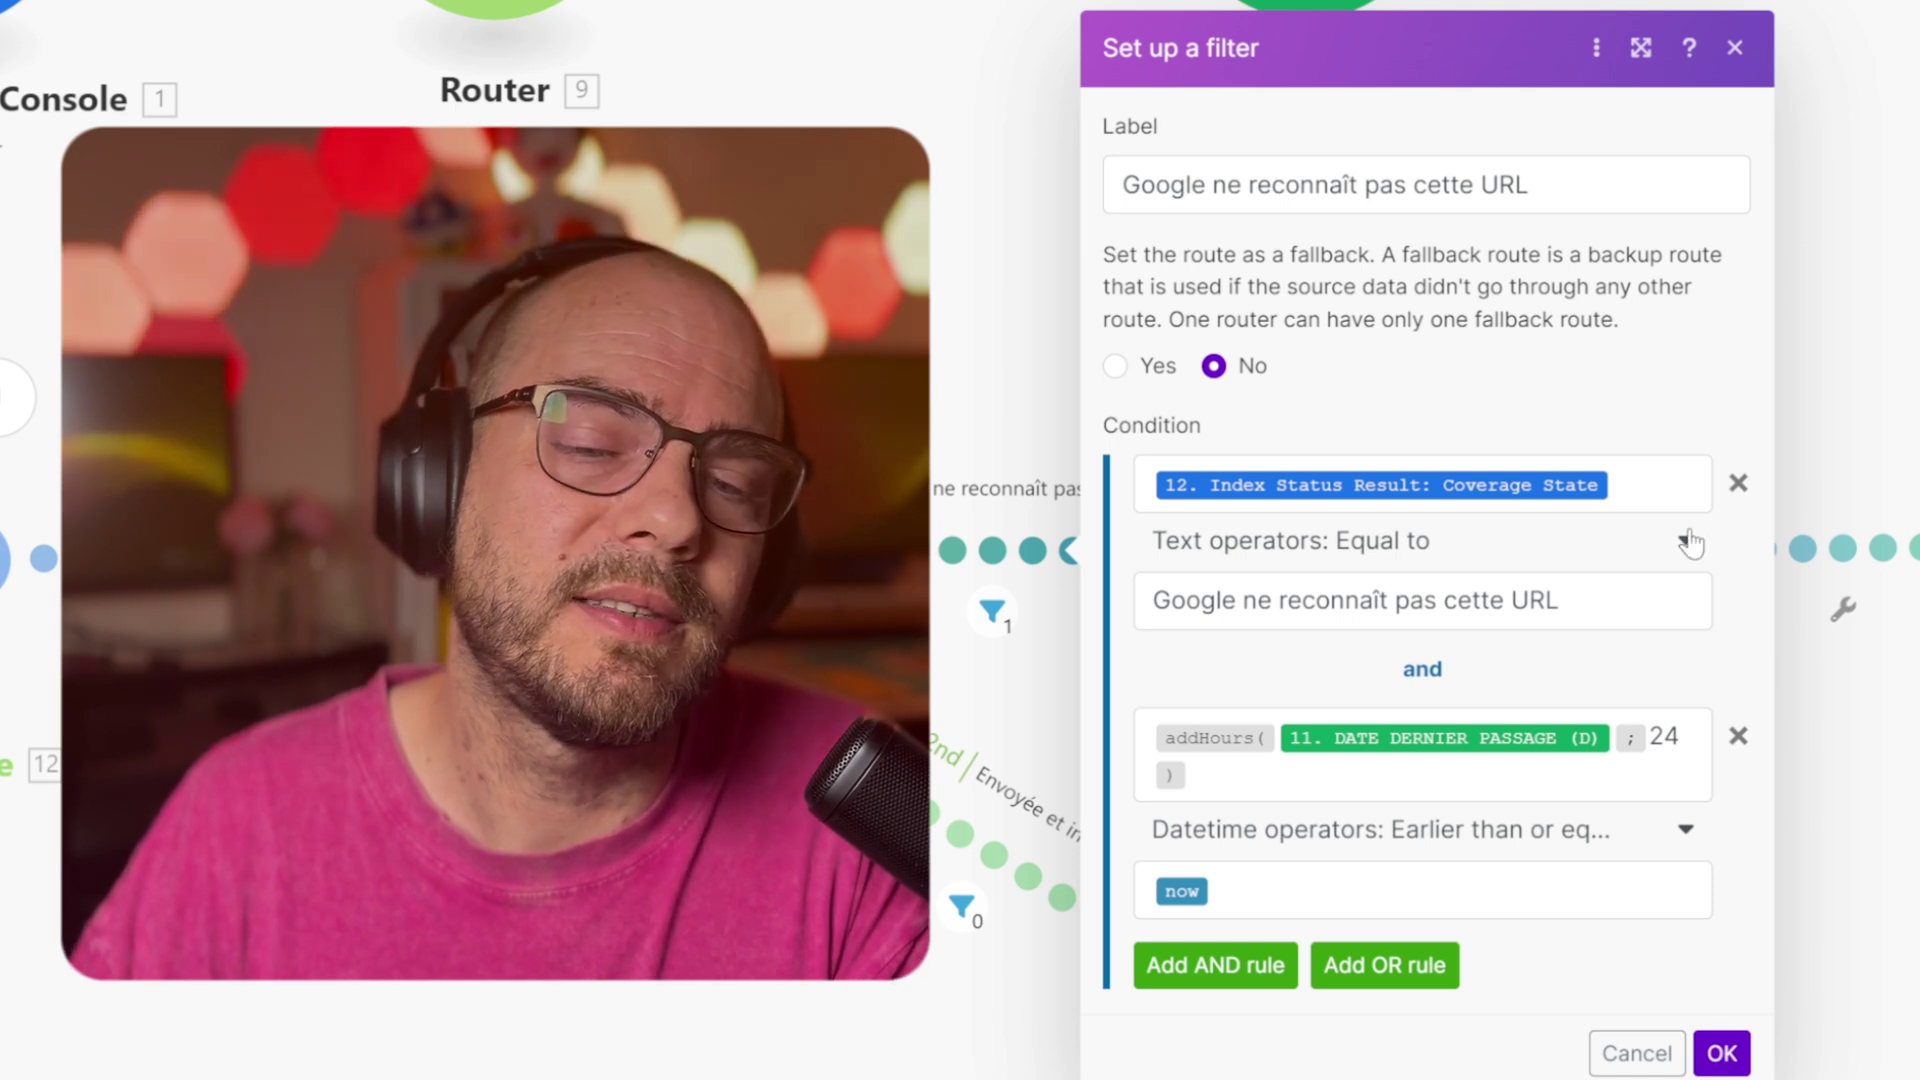
drag(1562, 601, 1053, 550)
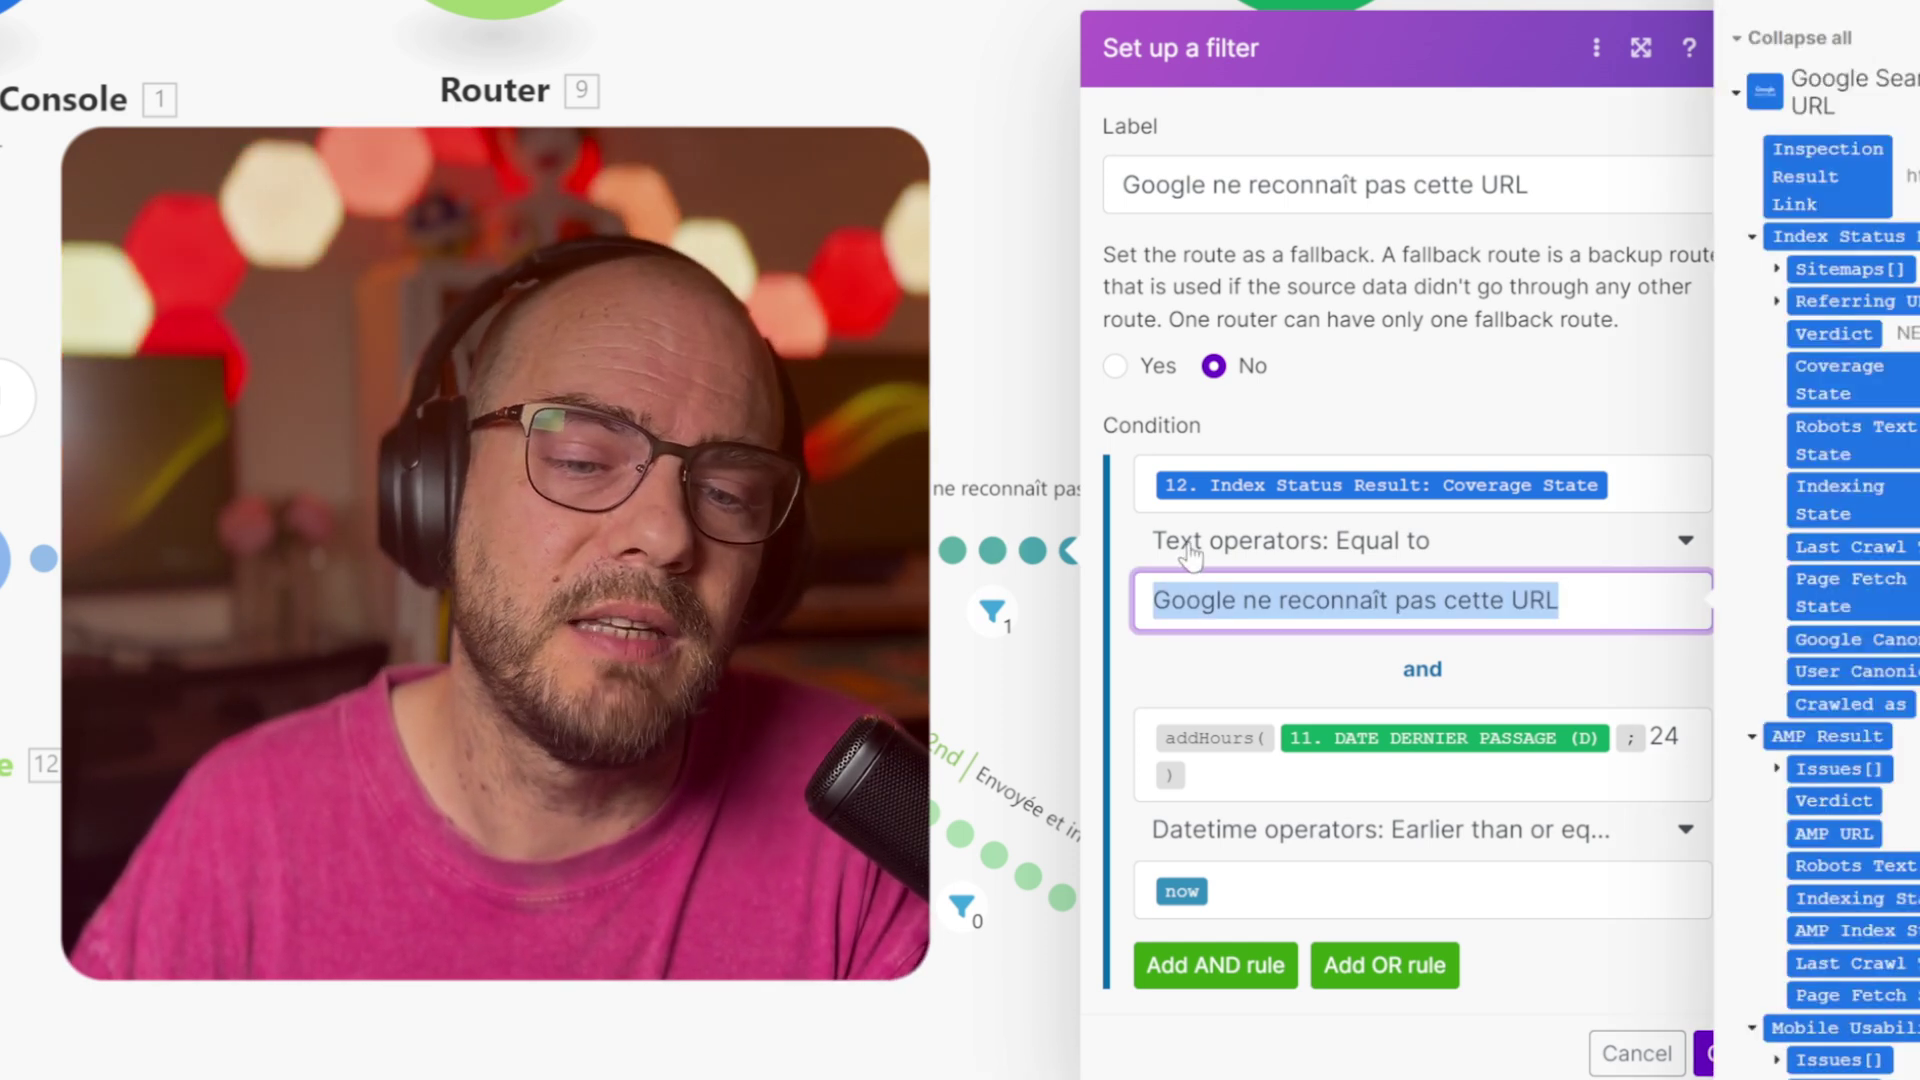
click(1307, 745)
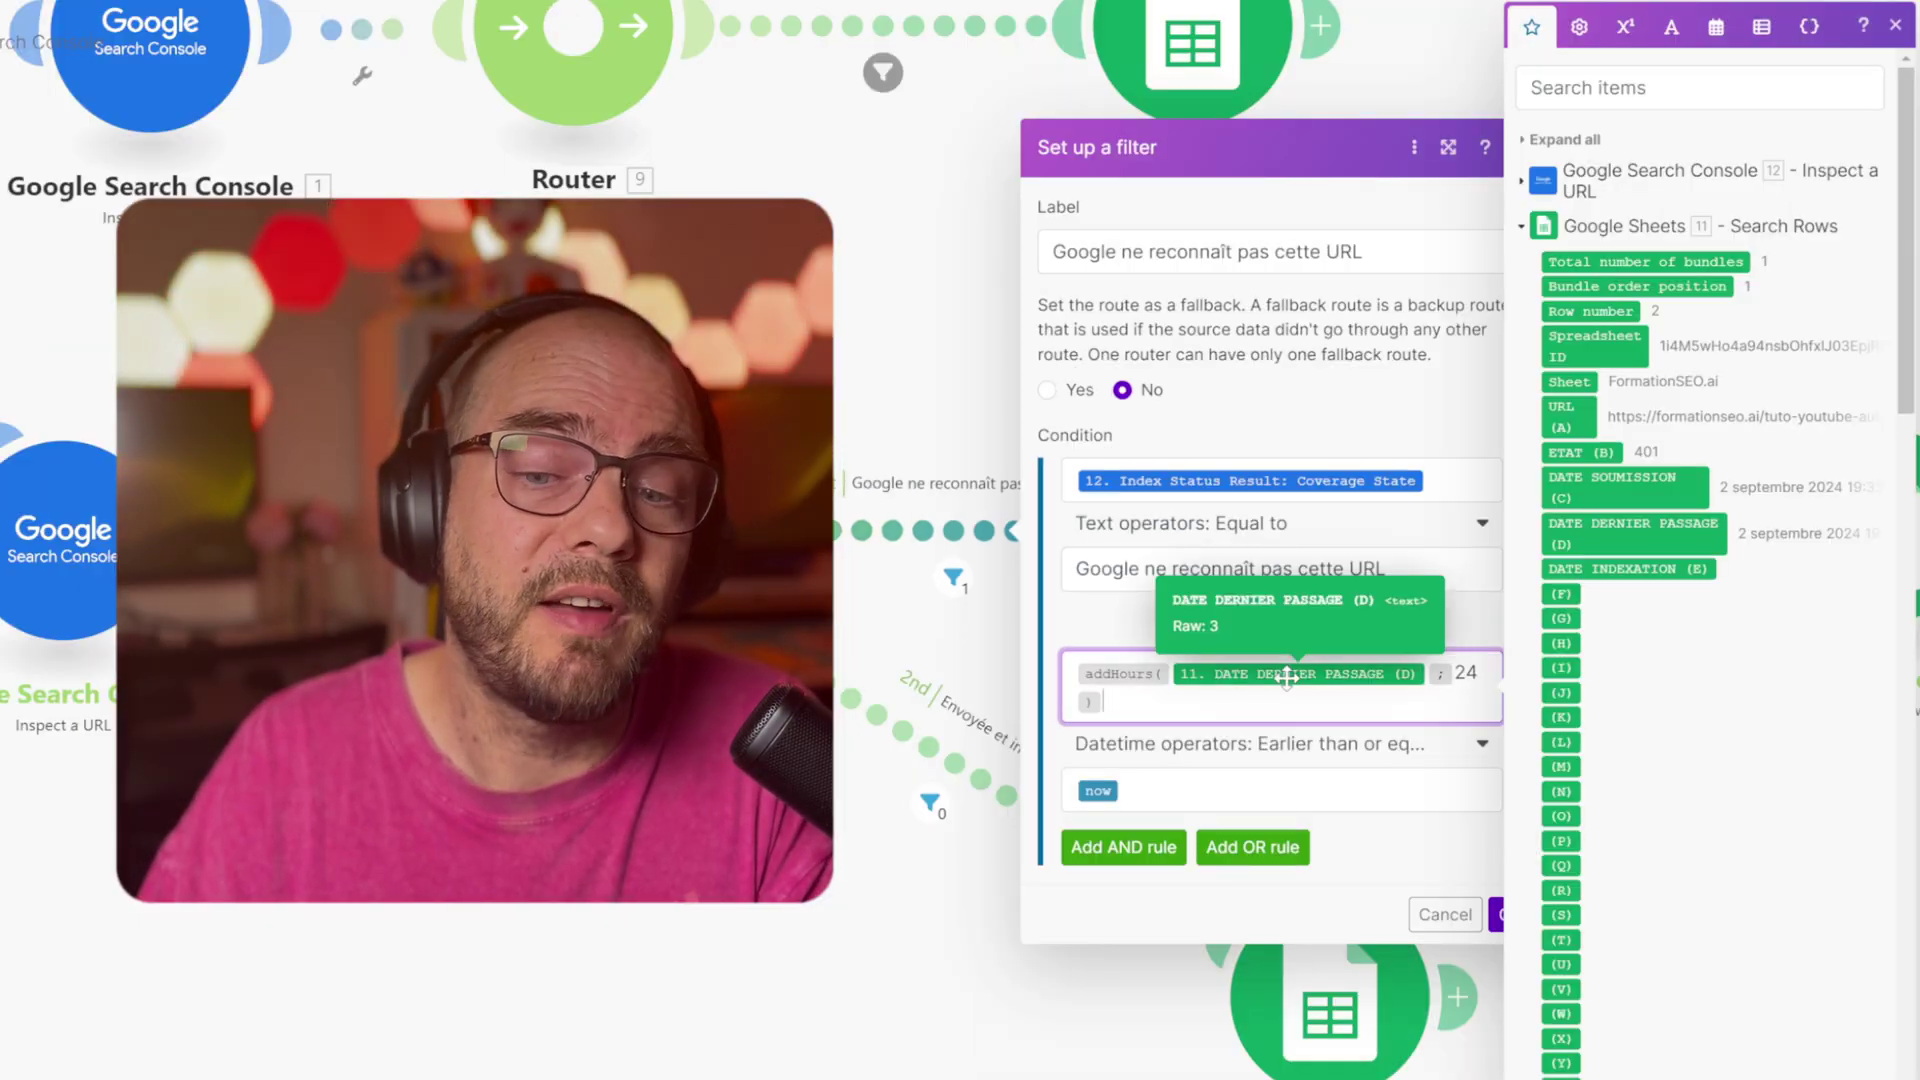
mouse_move(1633, 545)
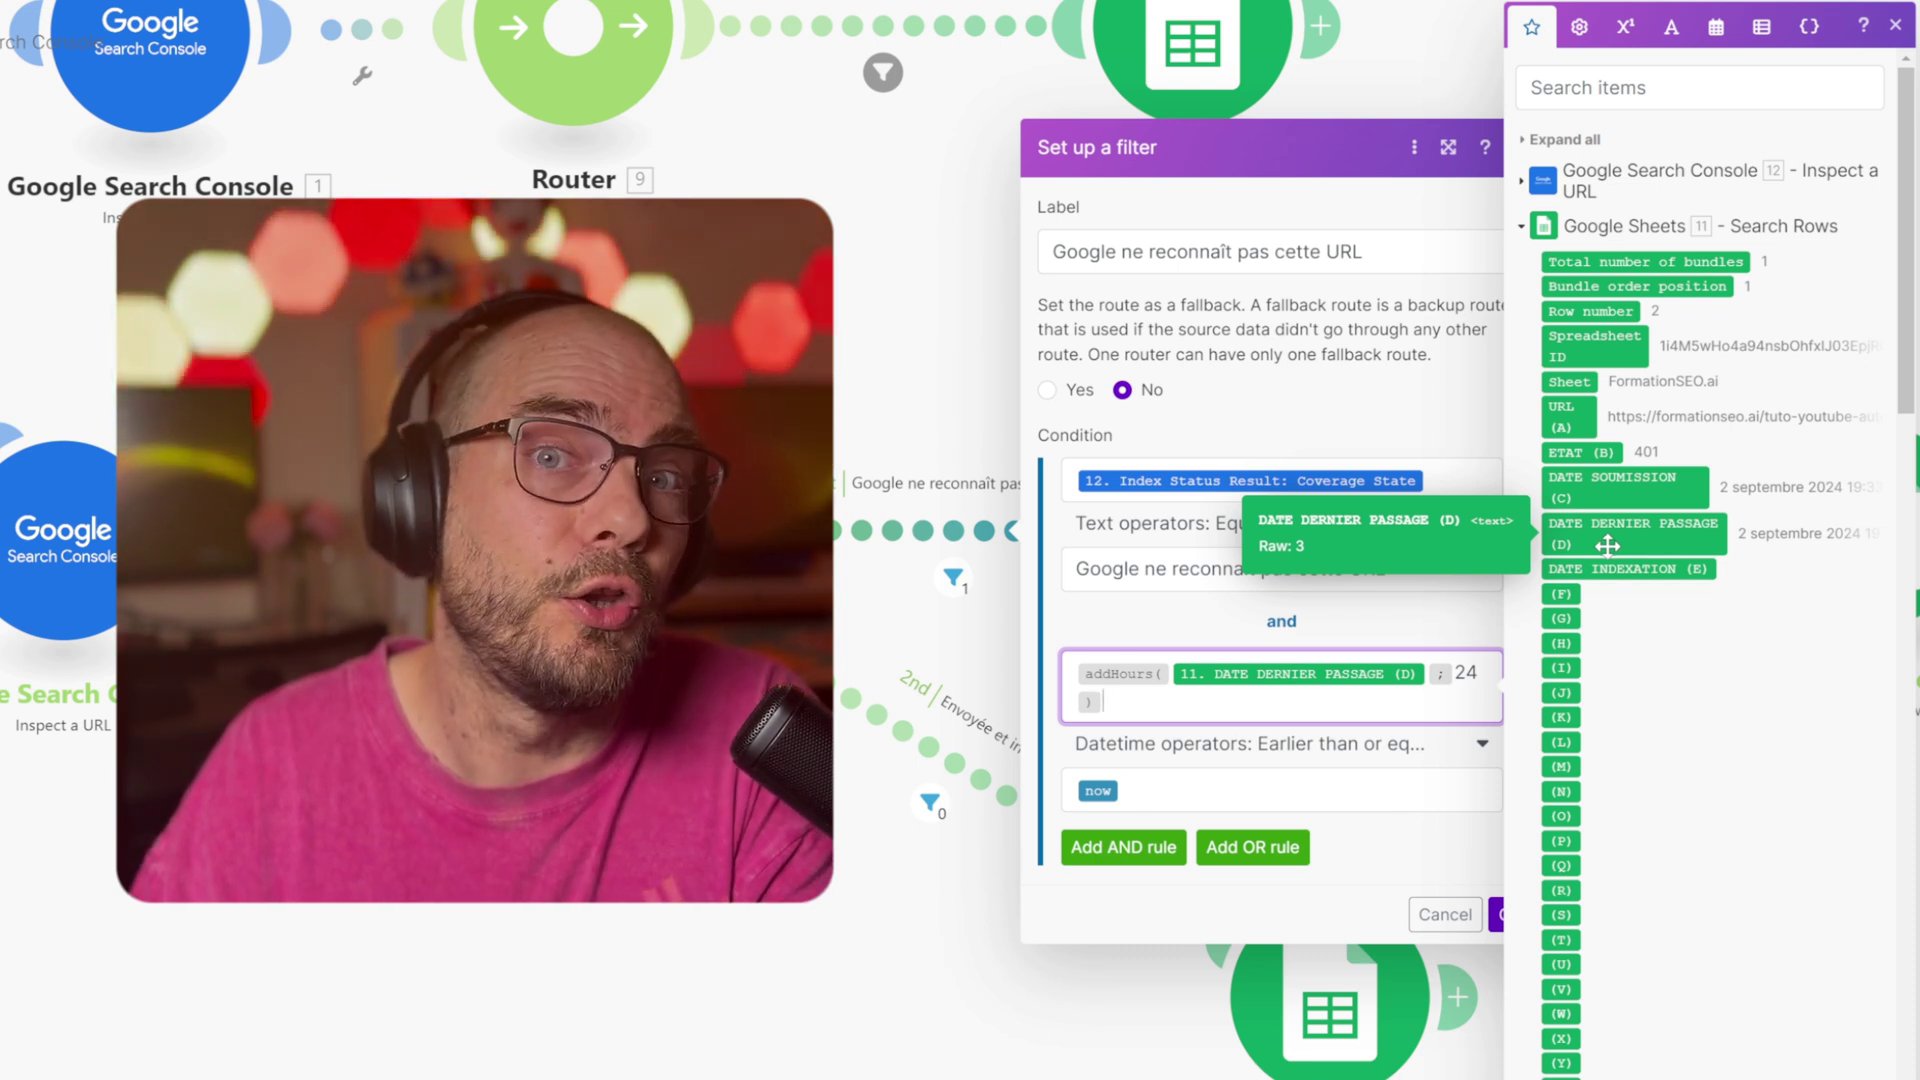
mouse_move(1149, 675)
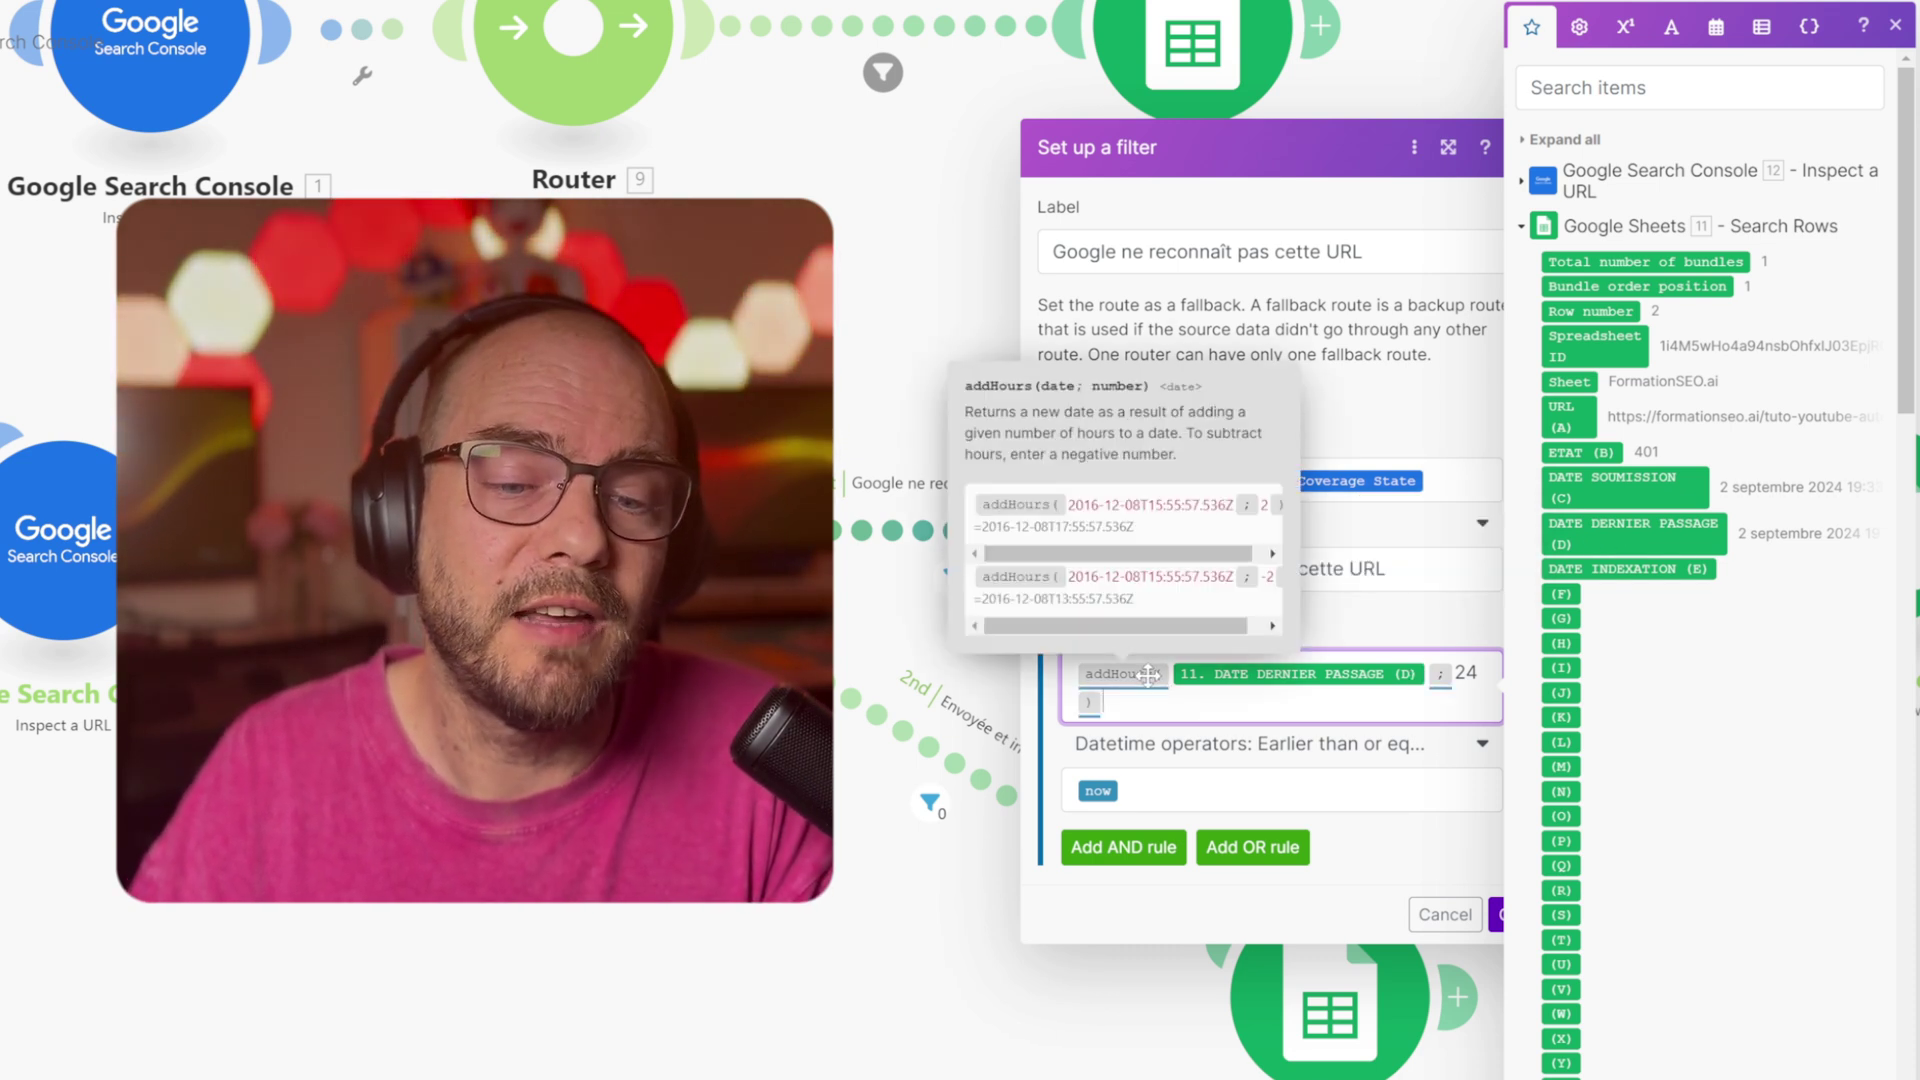
click(1716, 29)
drag(1455, 673, 1465, 673)
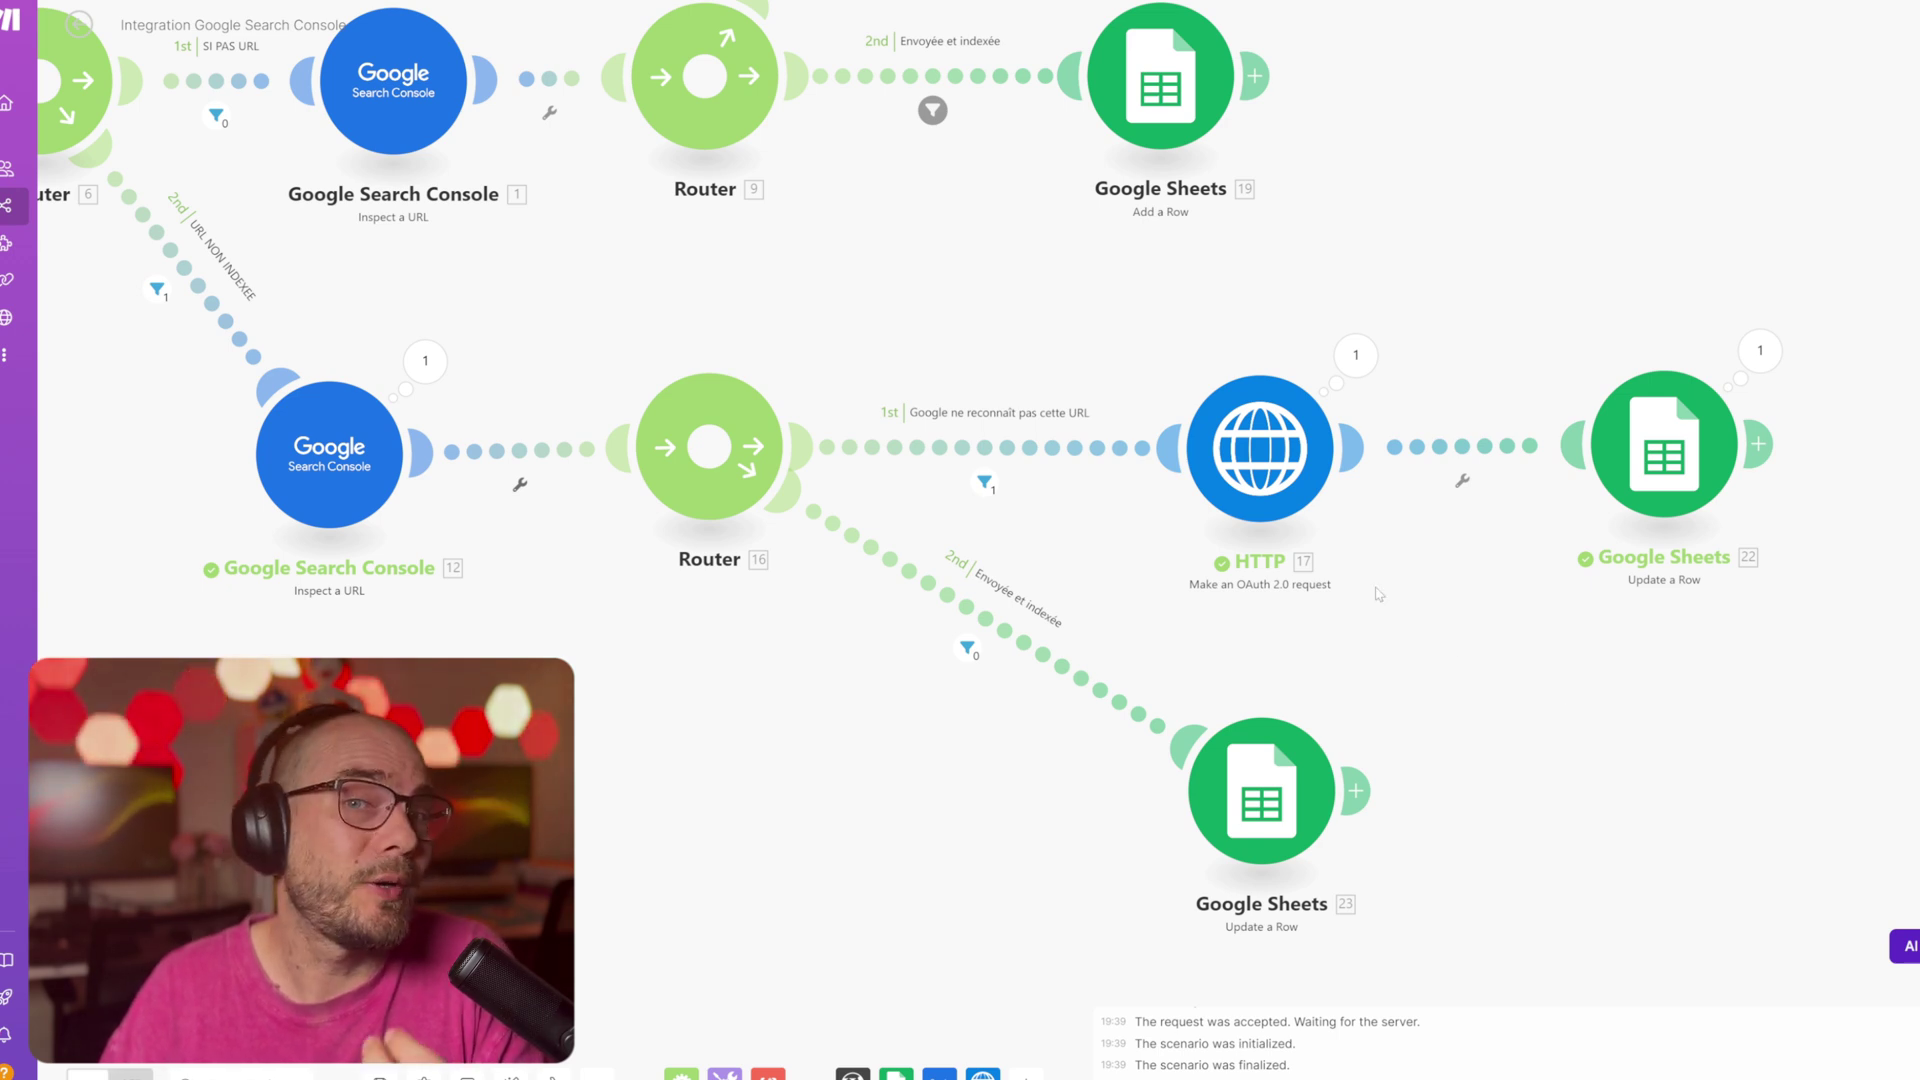
click(1293, 482)
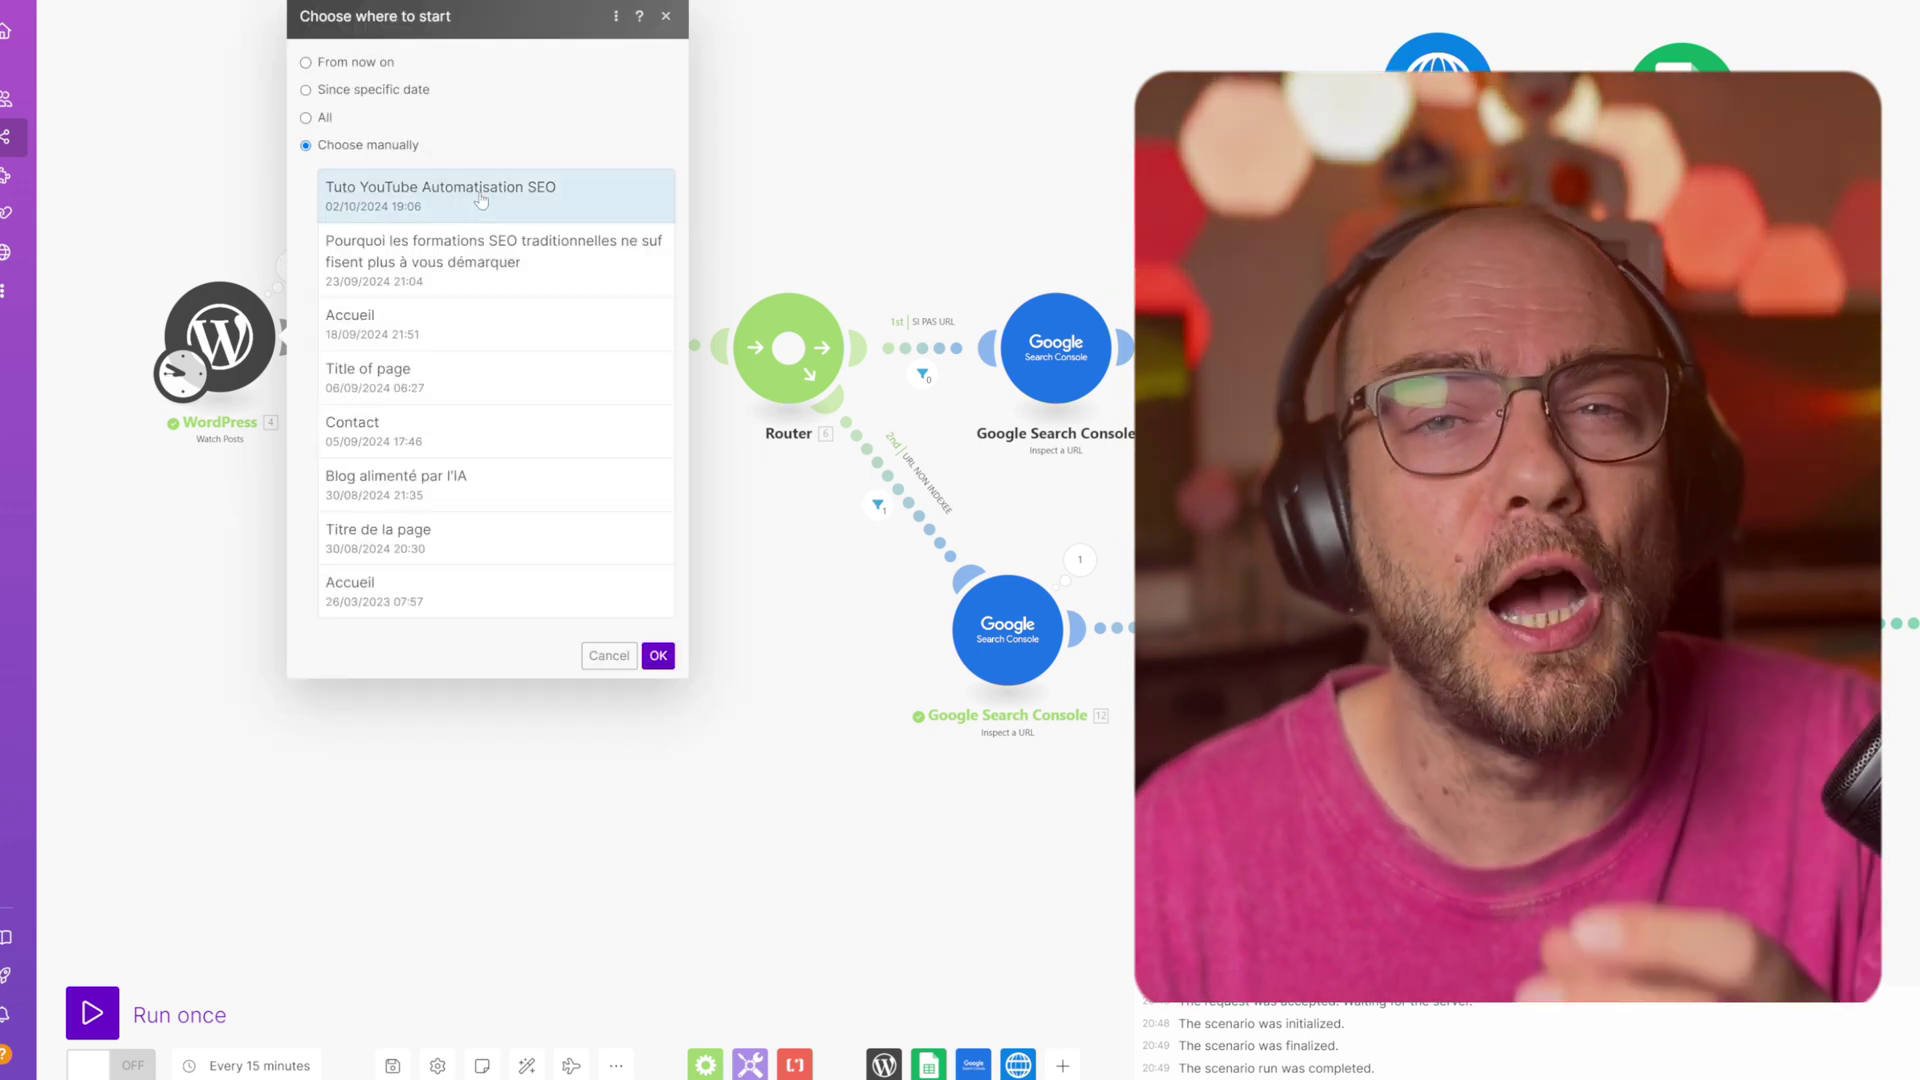
Step: Set the WordPress trigger to start from the post "Tuto YouTube Automatisation SEO" and run the scenario once
click(659, 655)
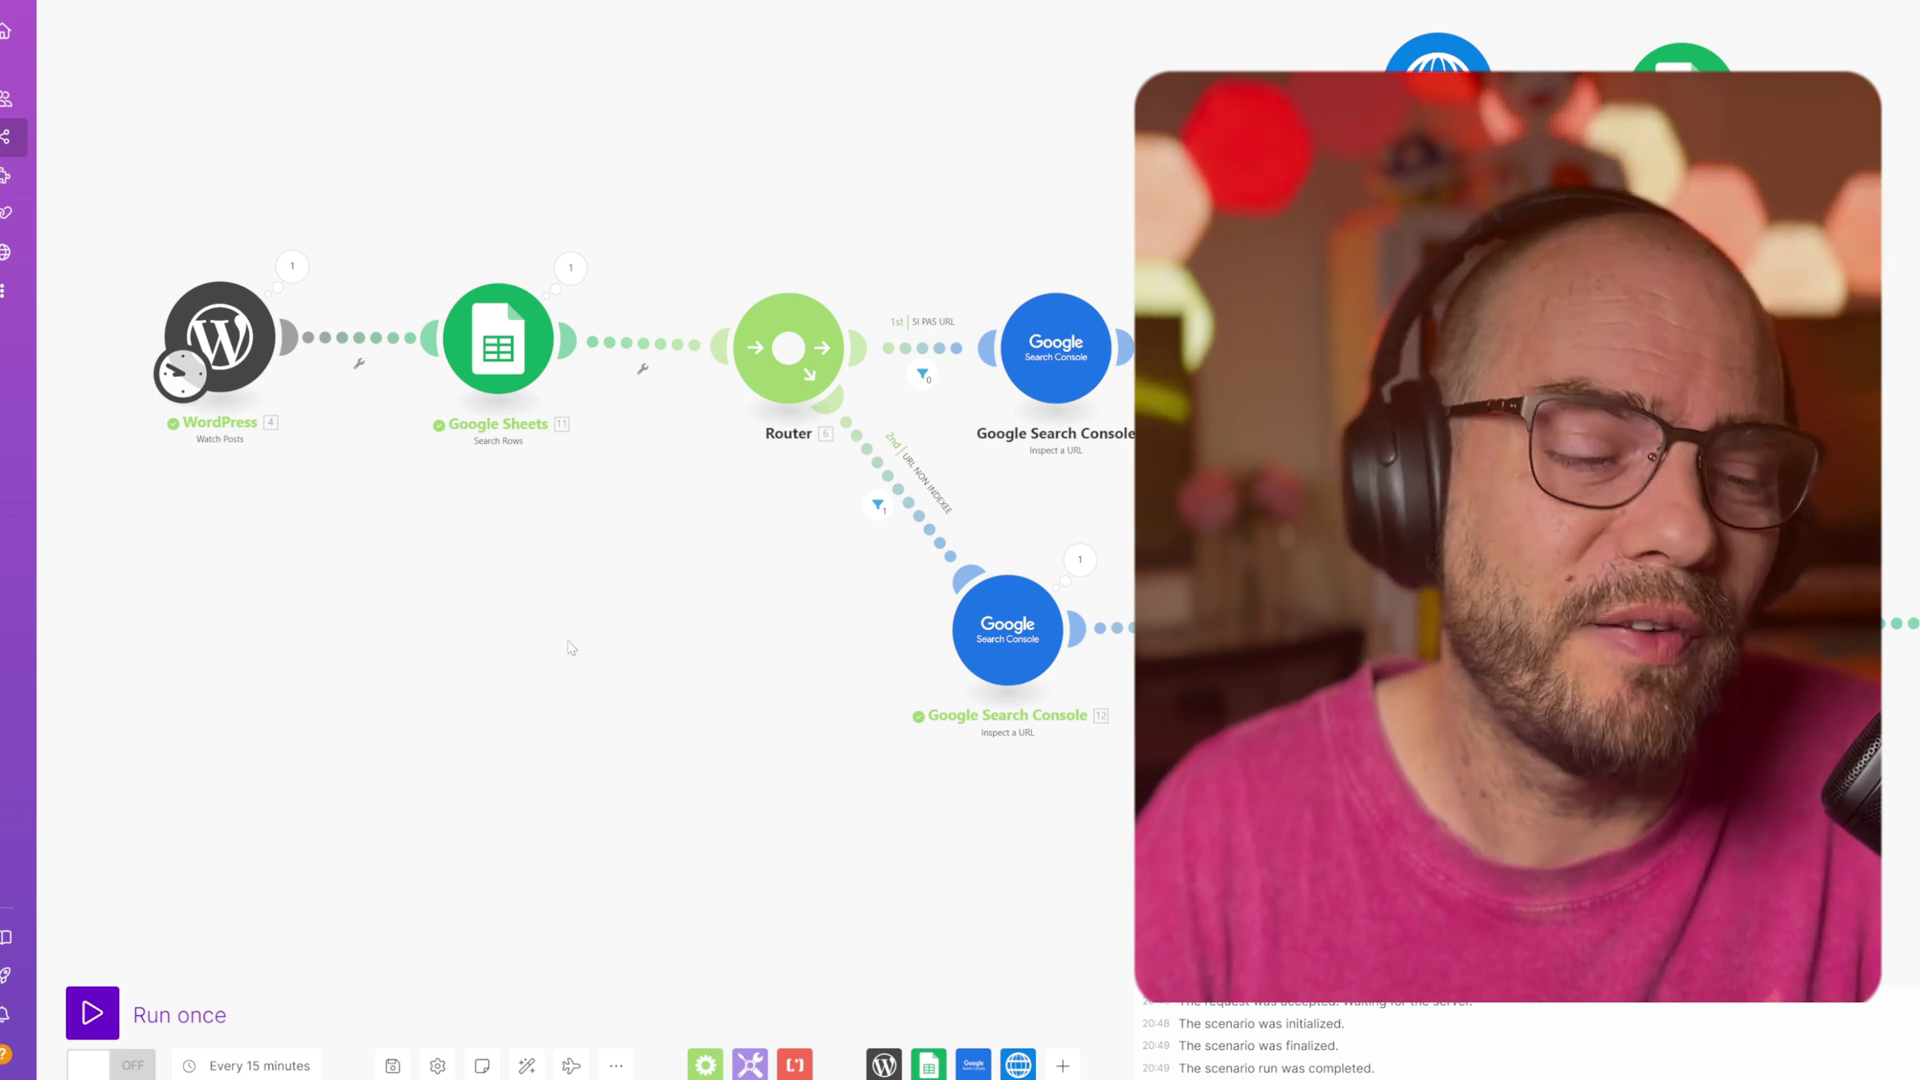
click(116, 1008)
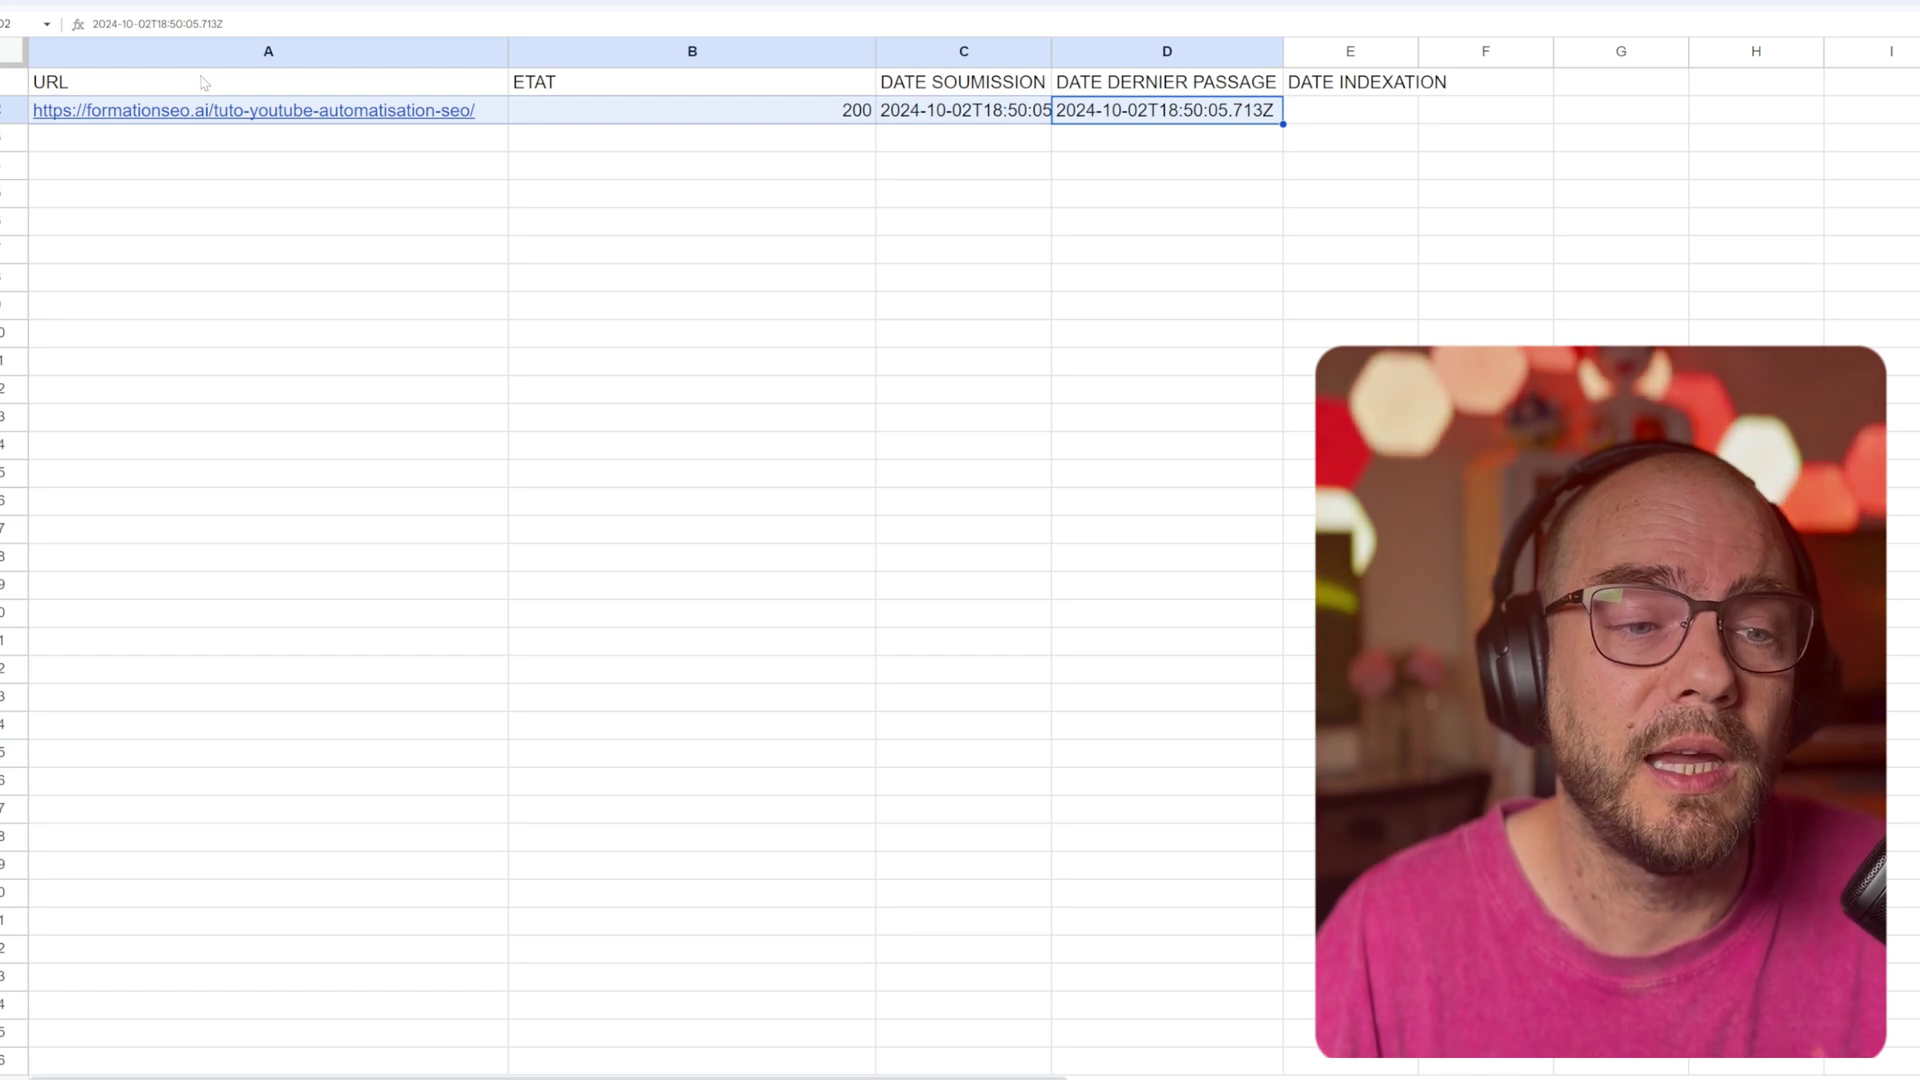
Step: Switch to the Google Sheets tracking sheet and check the ETAT and URL cells of the post's row
click(746, 118)
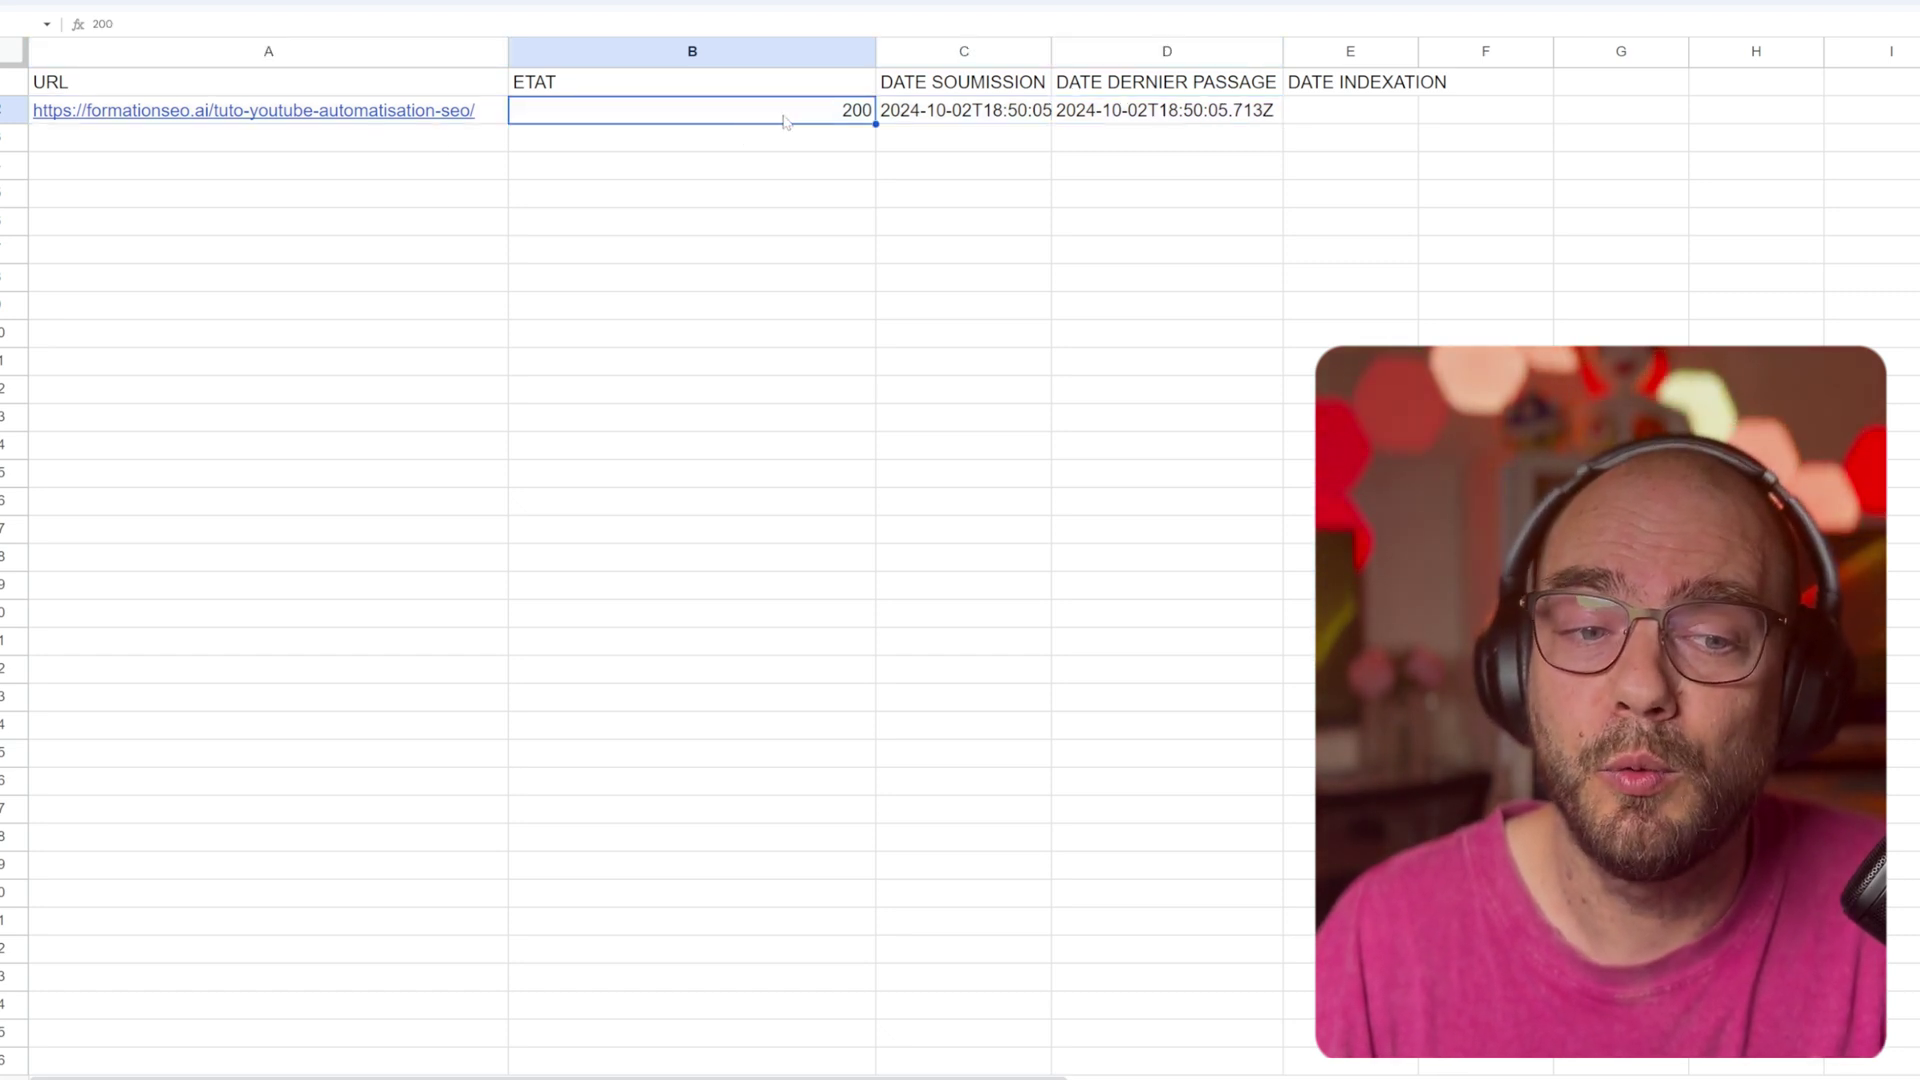
click(483, 112)
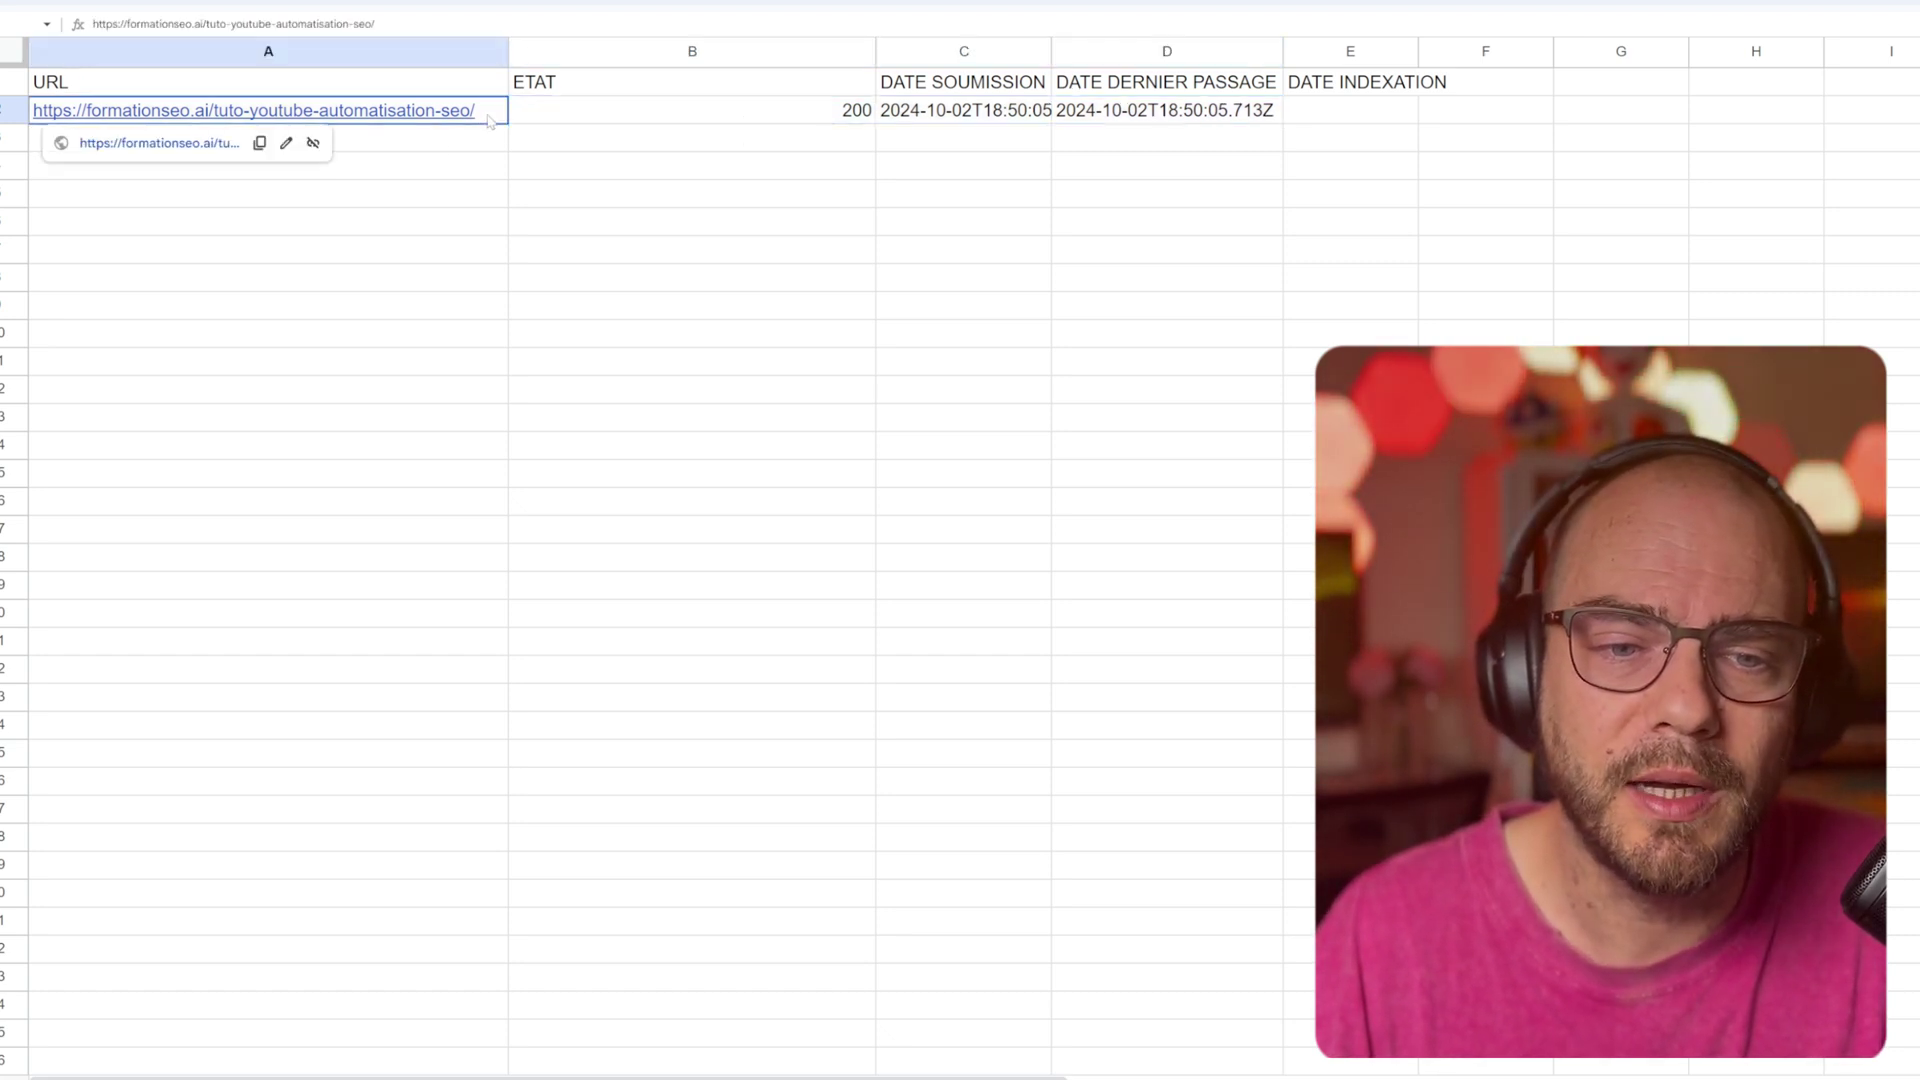
Step: Check the DATE SOUMISSION and DATE DERNIER PASSAGE cells of the post's row
key(Right)
key(Right)
key(shift+Right)
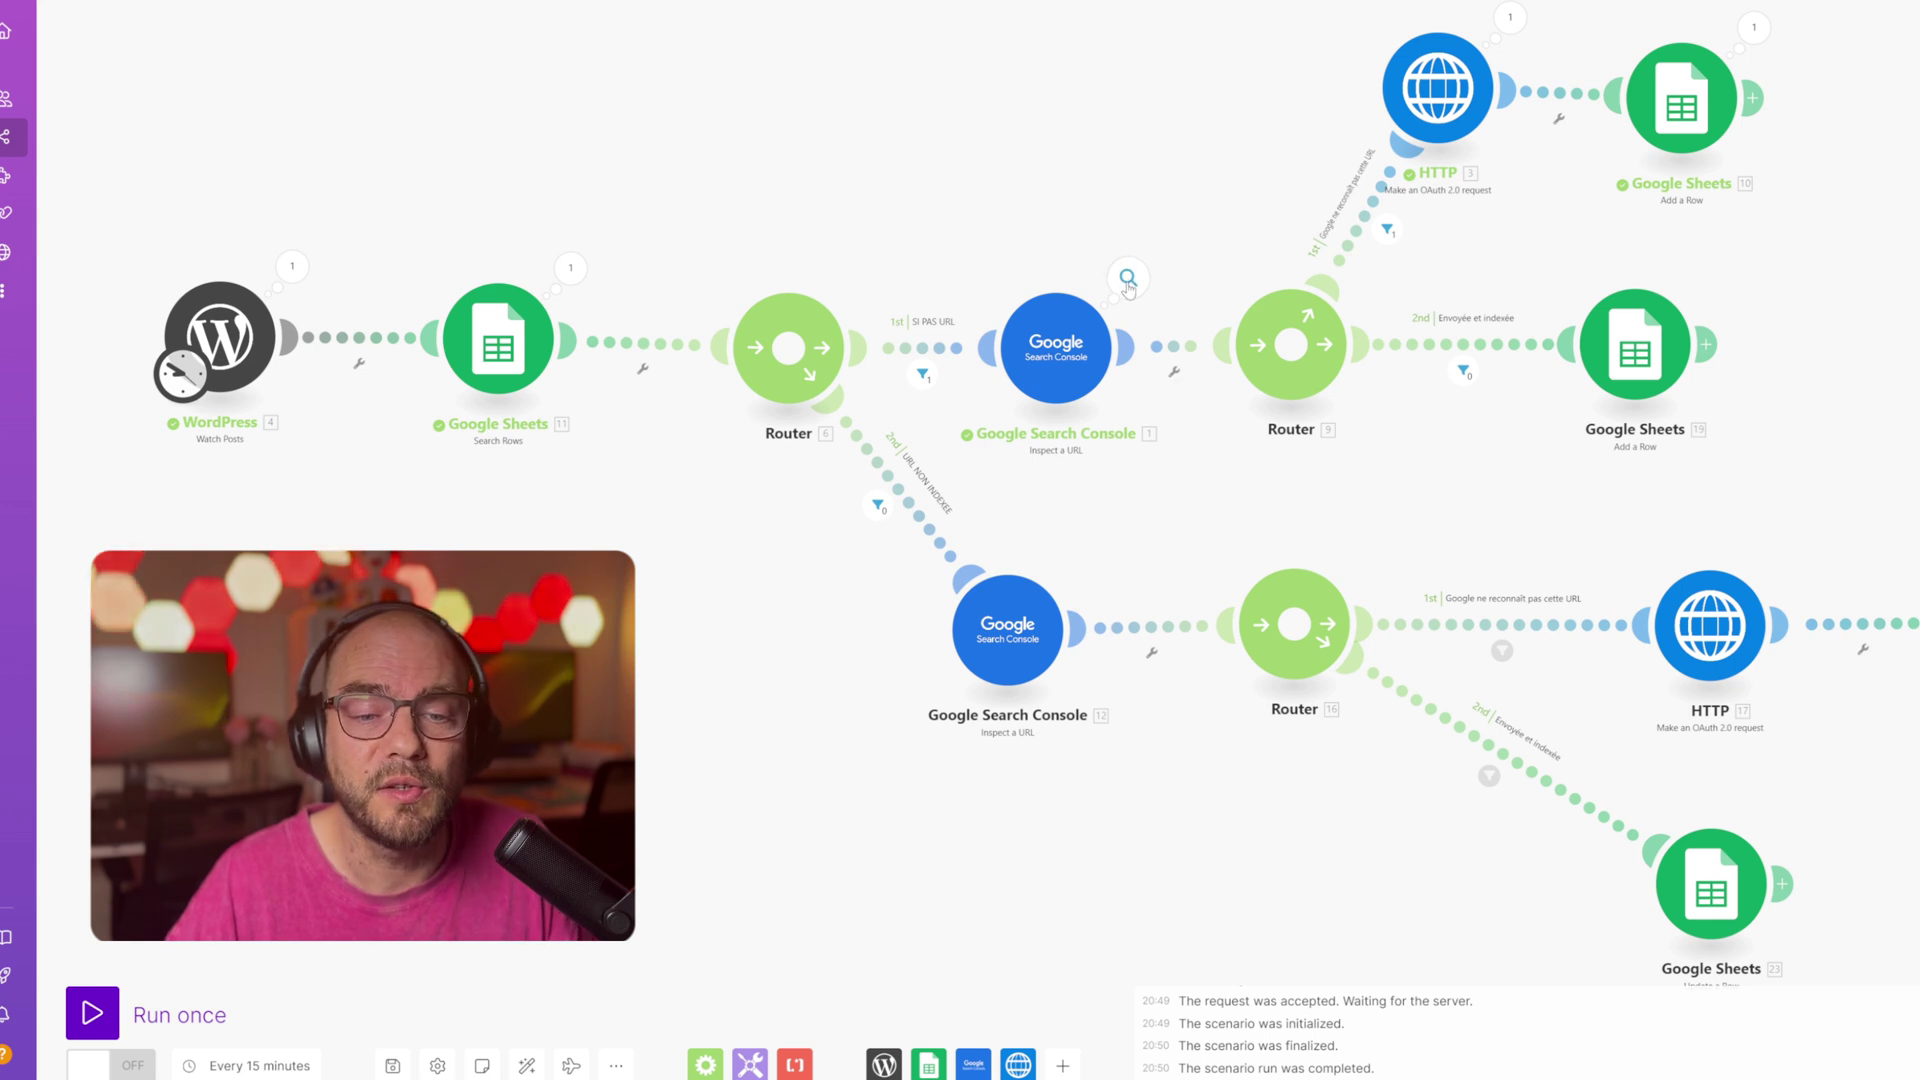
Step: Switch to the Make scenario and examine the Coverage State in the first route's Search Console module output
click(1127, 281)
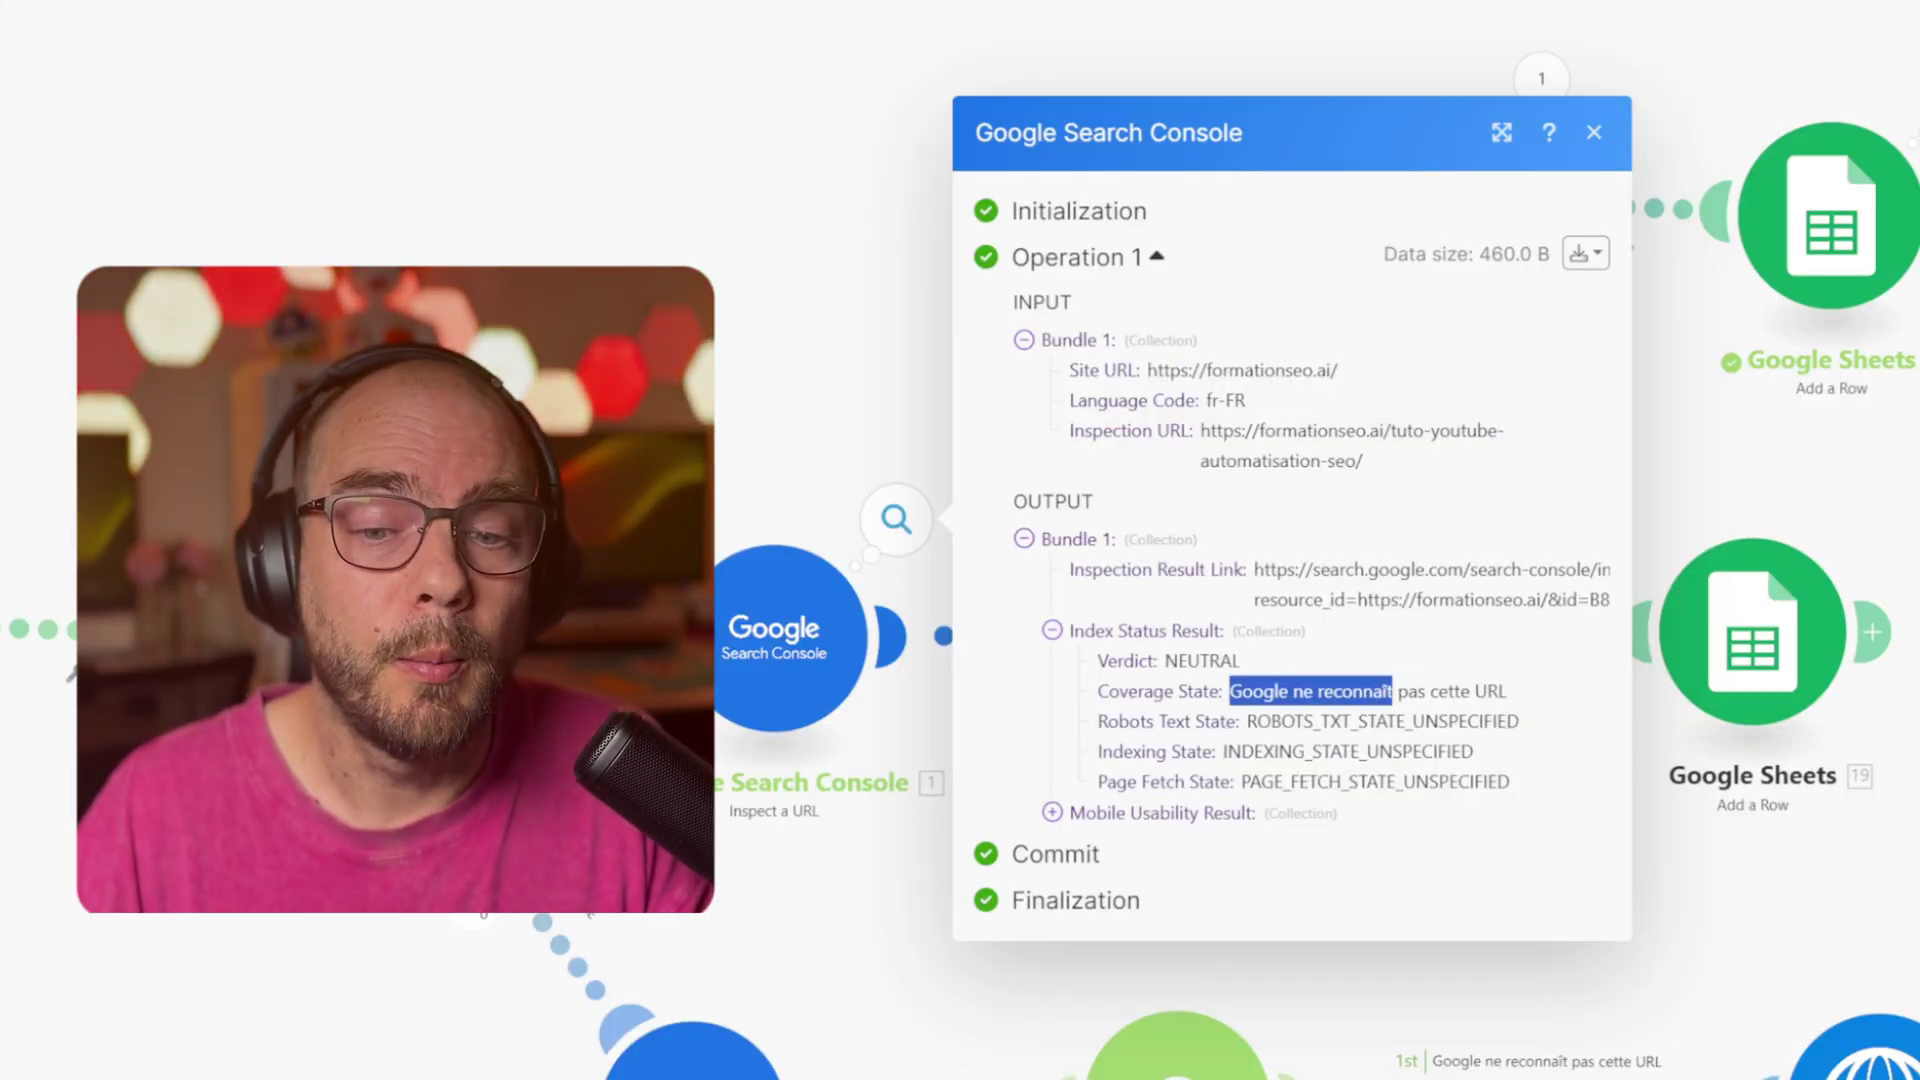
drag(1391, 691, 1507, 691)
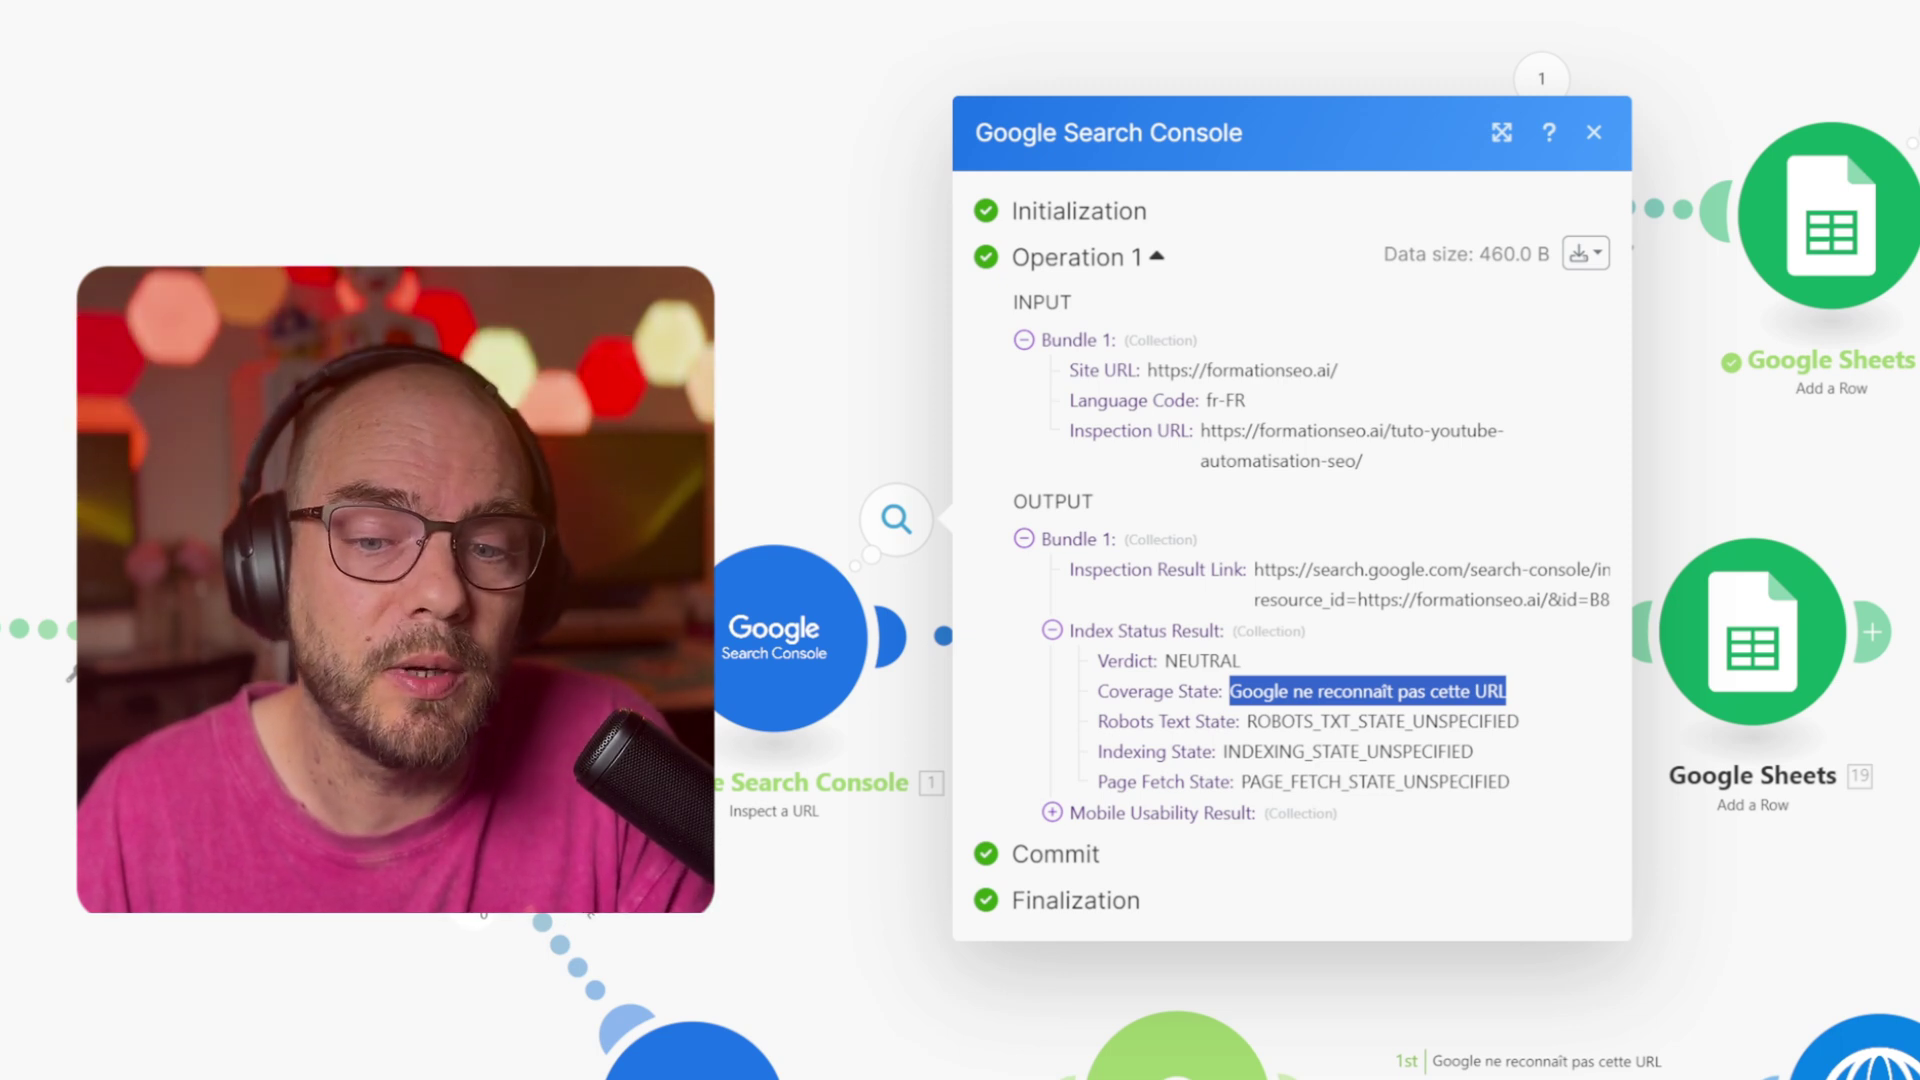
click(1593, 132)
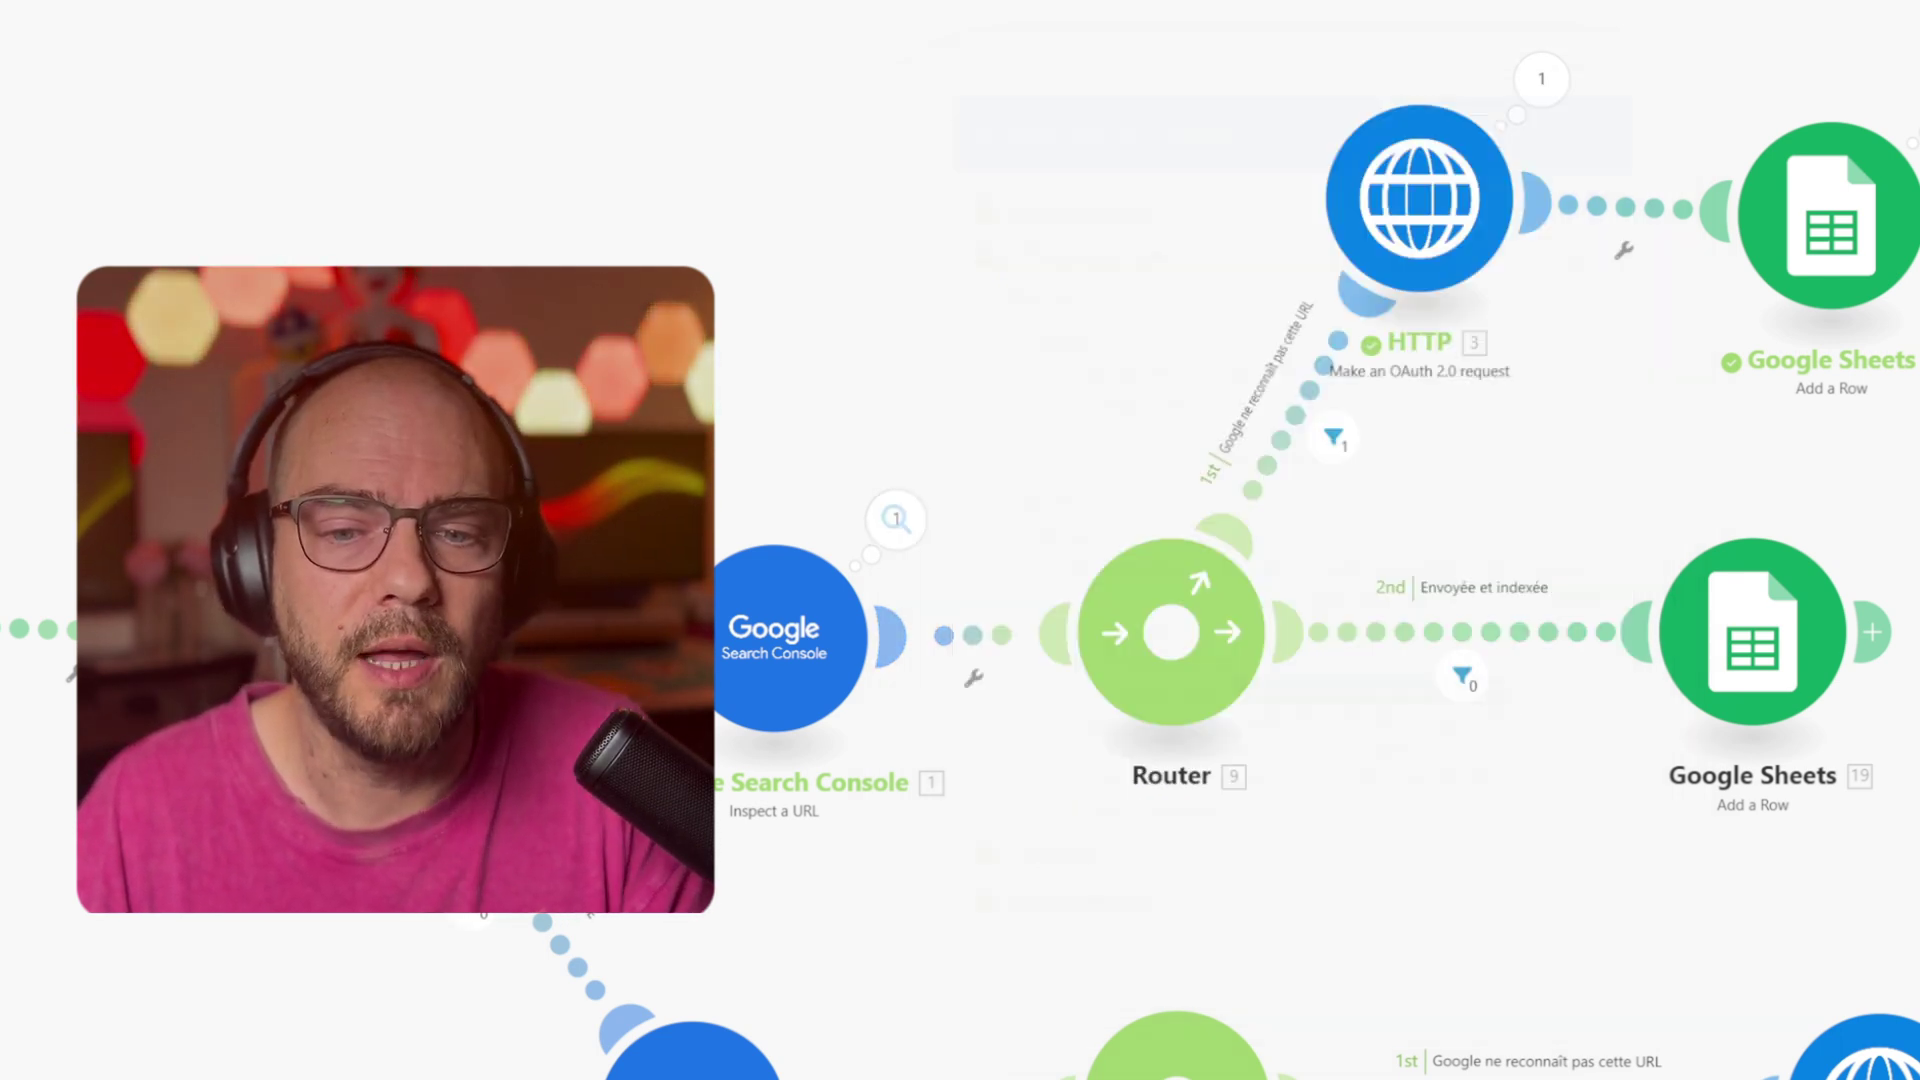
Step: Examine the status code and URL notification data in the output of the first route's HTTP module
drag(1269, 152, 1105, 109)
scroll(1197, 85, down, 1)
scroll(1196, 85, up, 1)
drag(1010, 10, 735, 278)
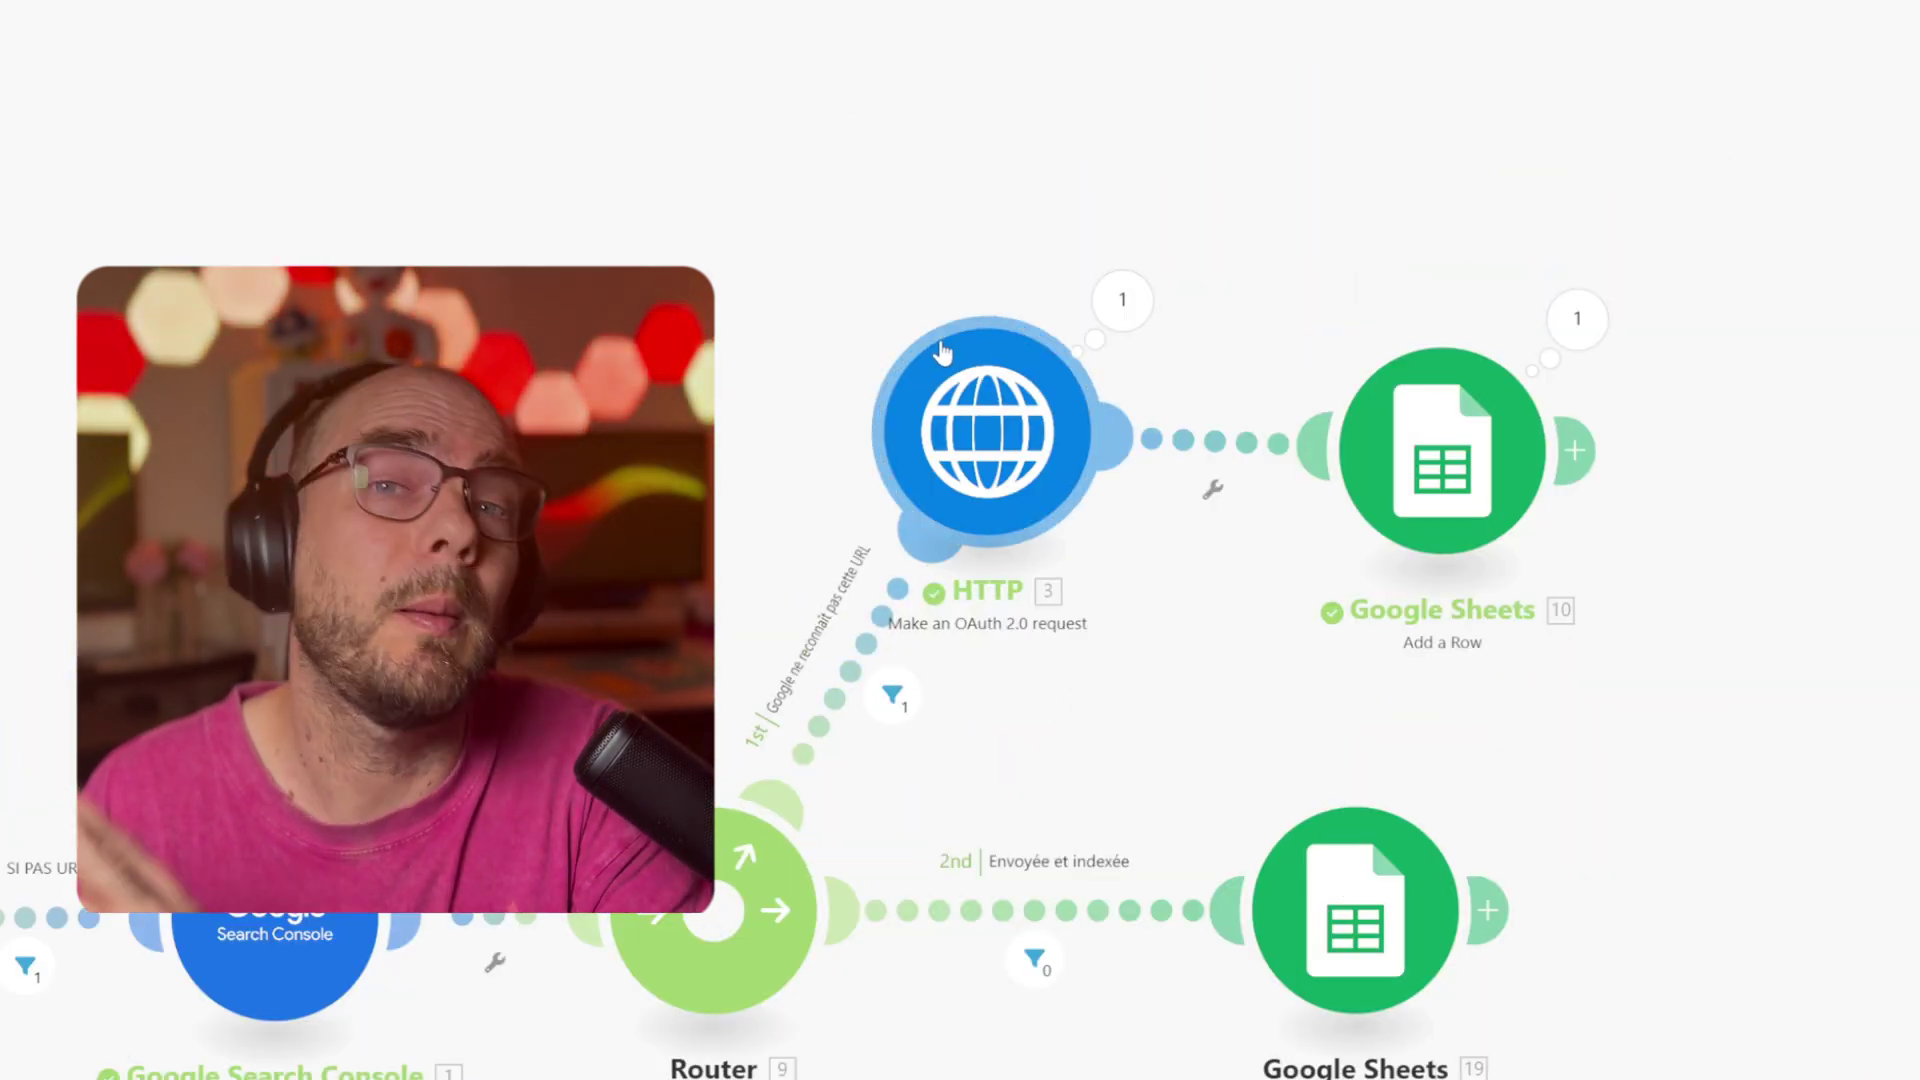
click(1141, 309)
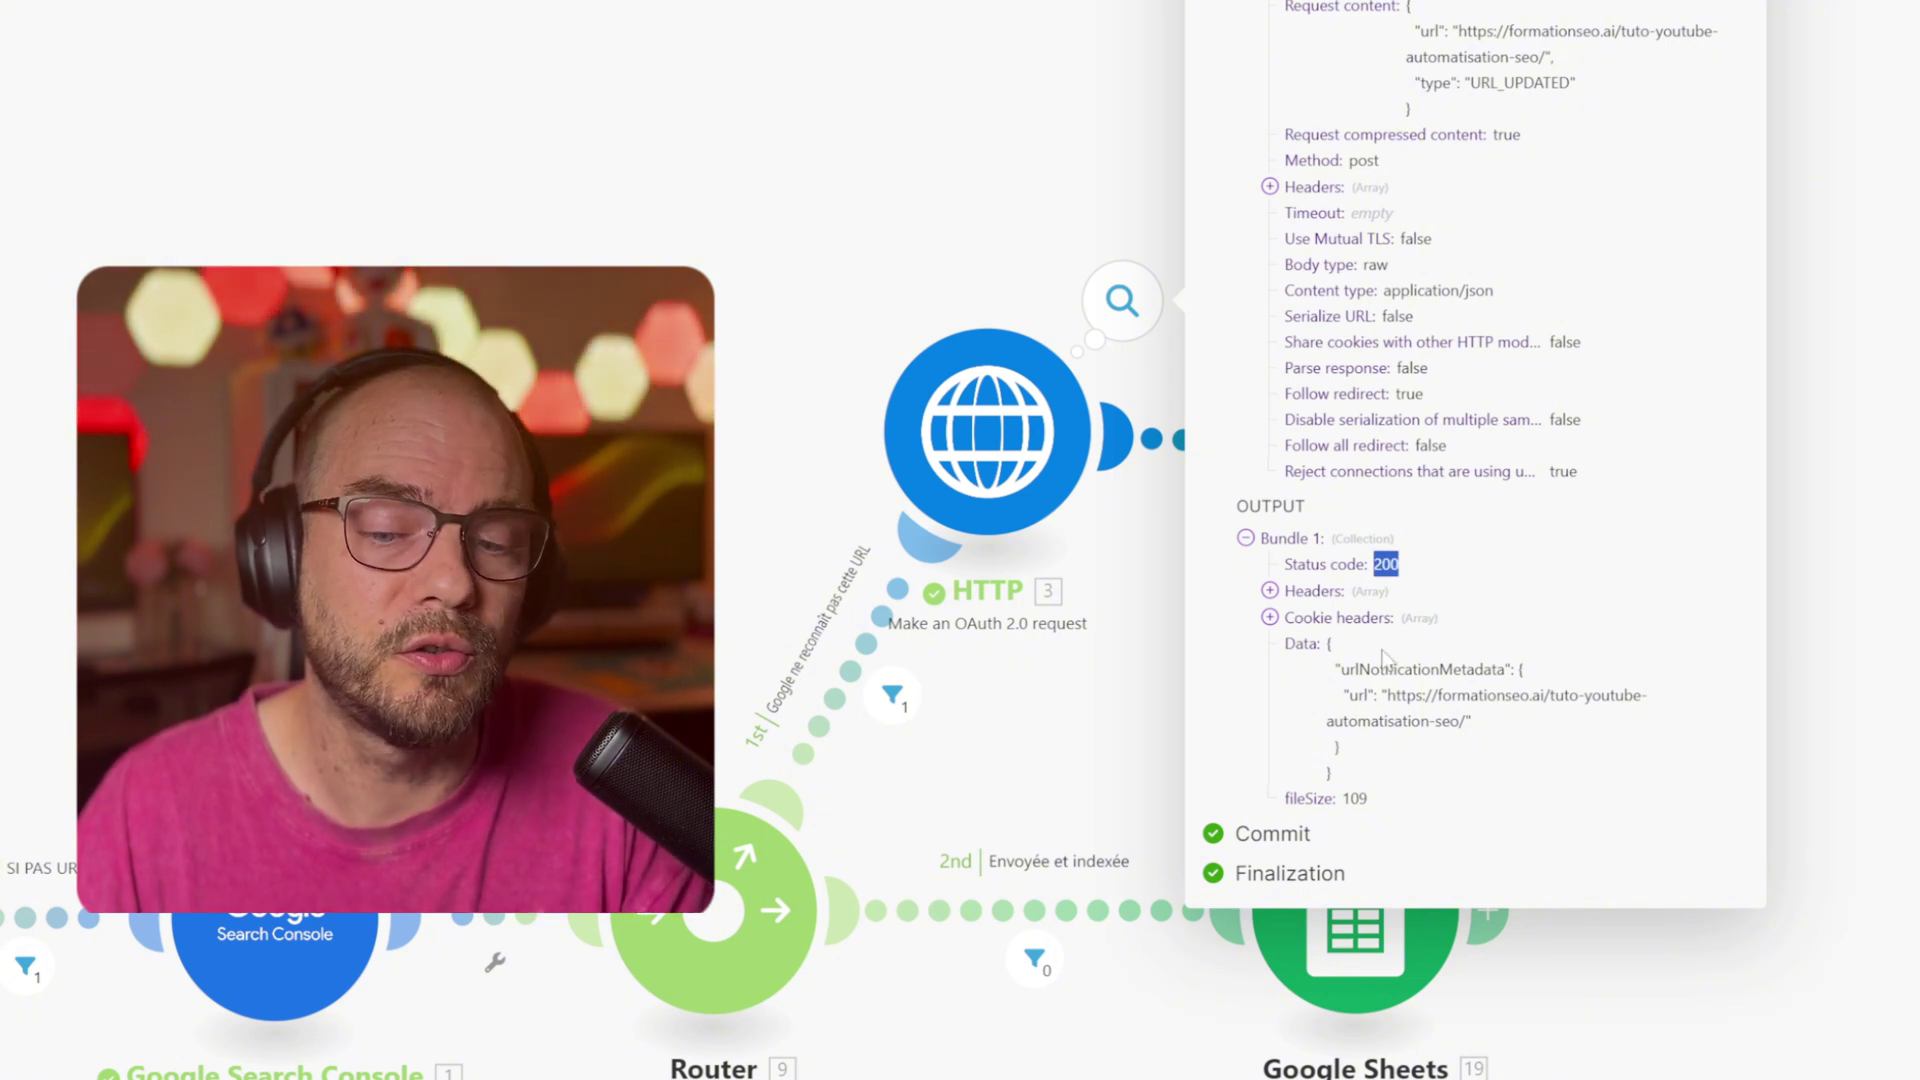
drag(1387, 695, 1527, 732)
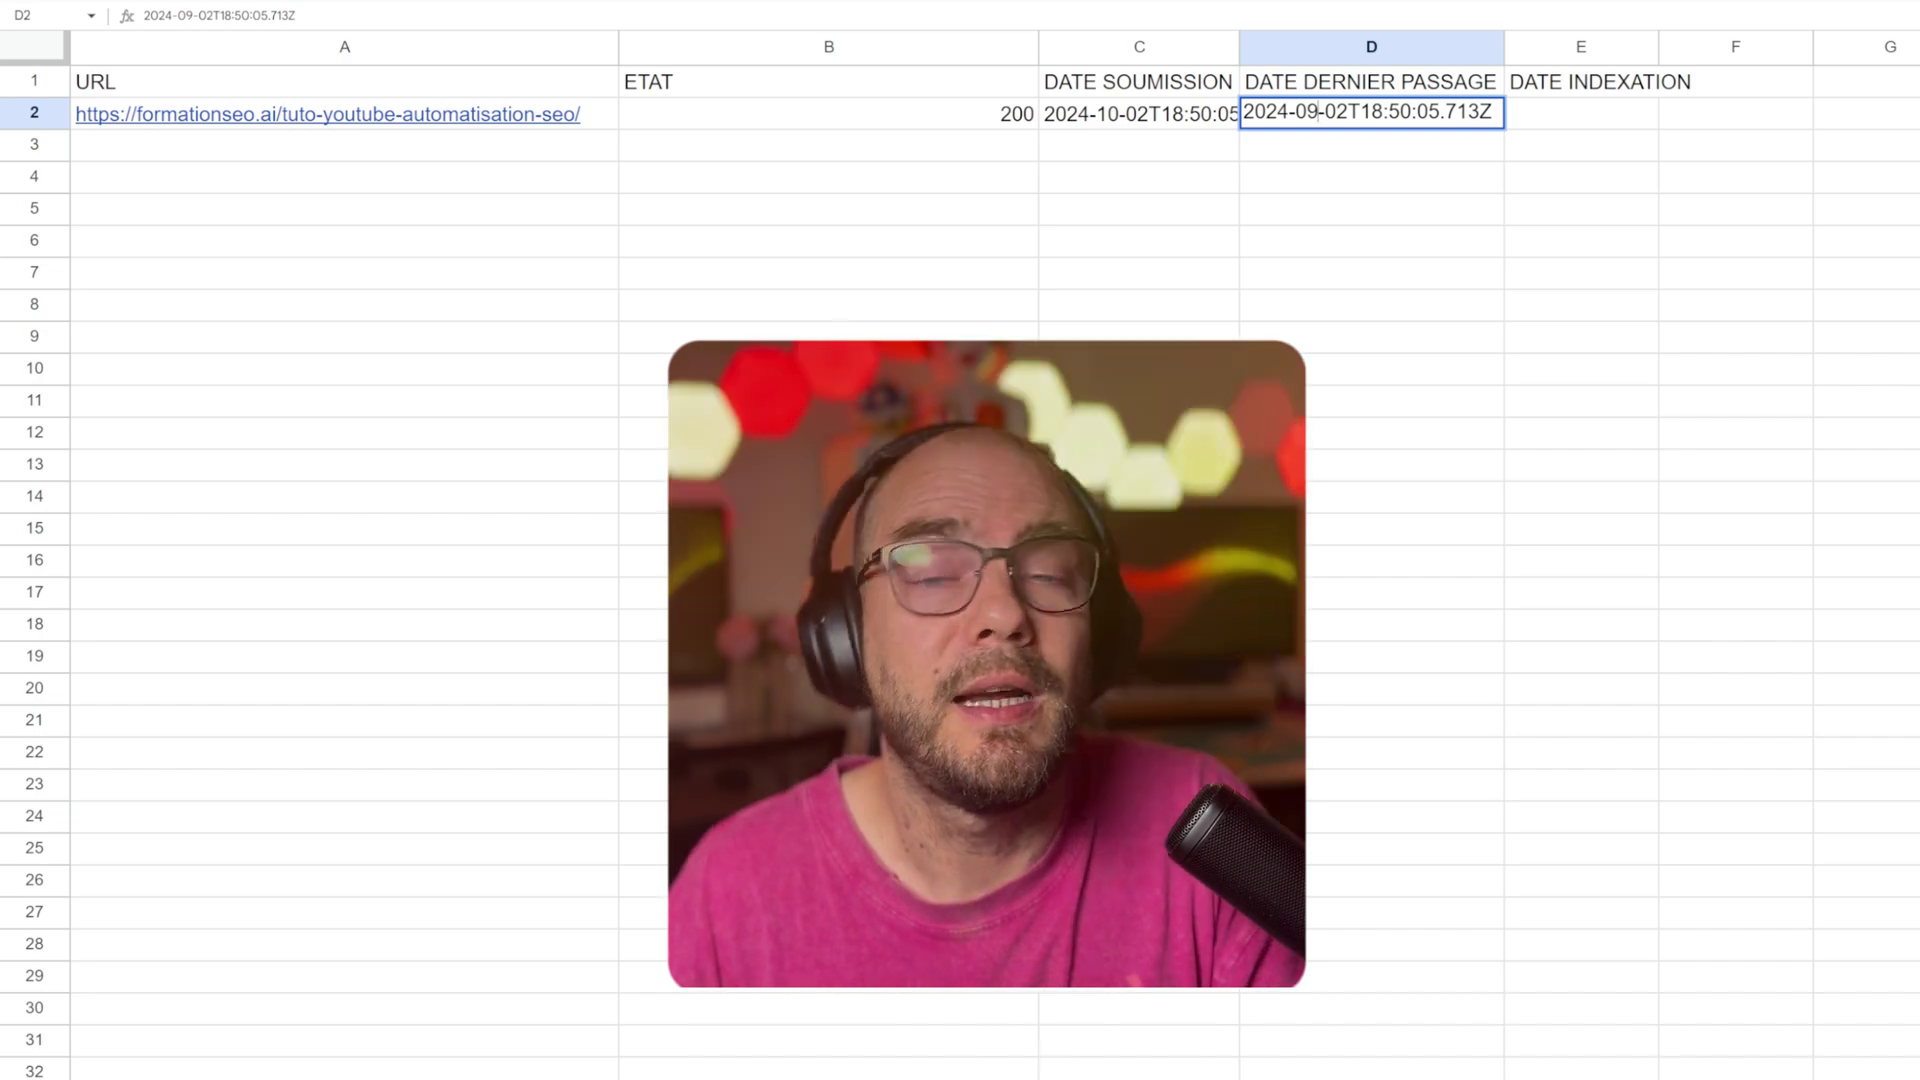
Step: Set DATE DERNIER PASSAGE in the tracking sheet to 2024-09-02T18:50:05.713Z and check the Make scenario's new run along the URL NON INDEXEE route
key(Return)
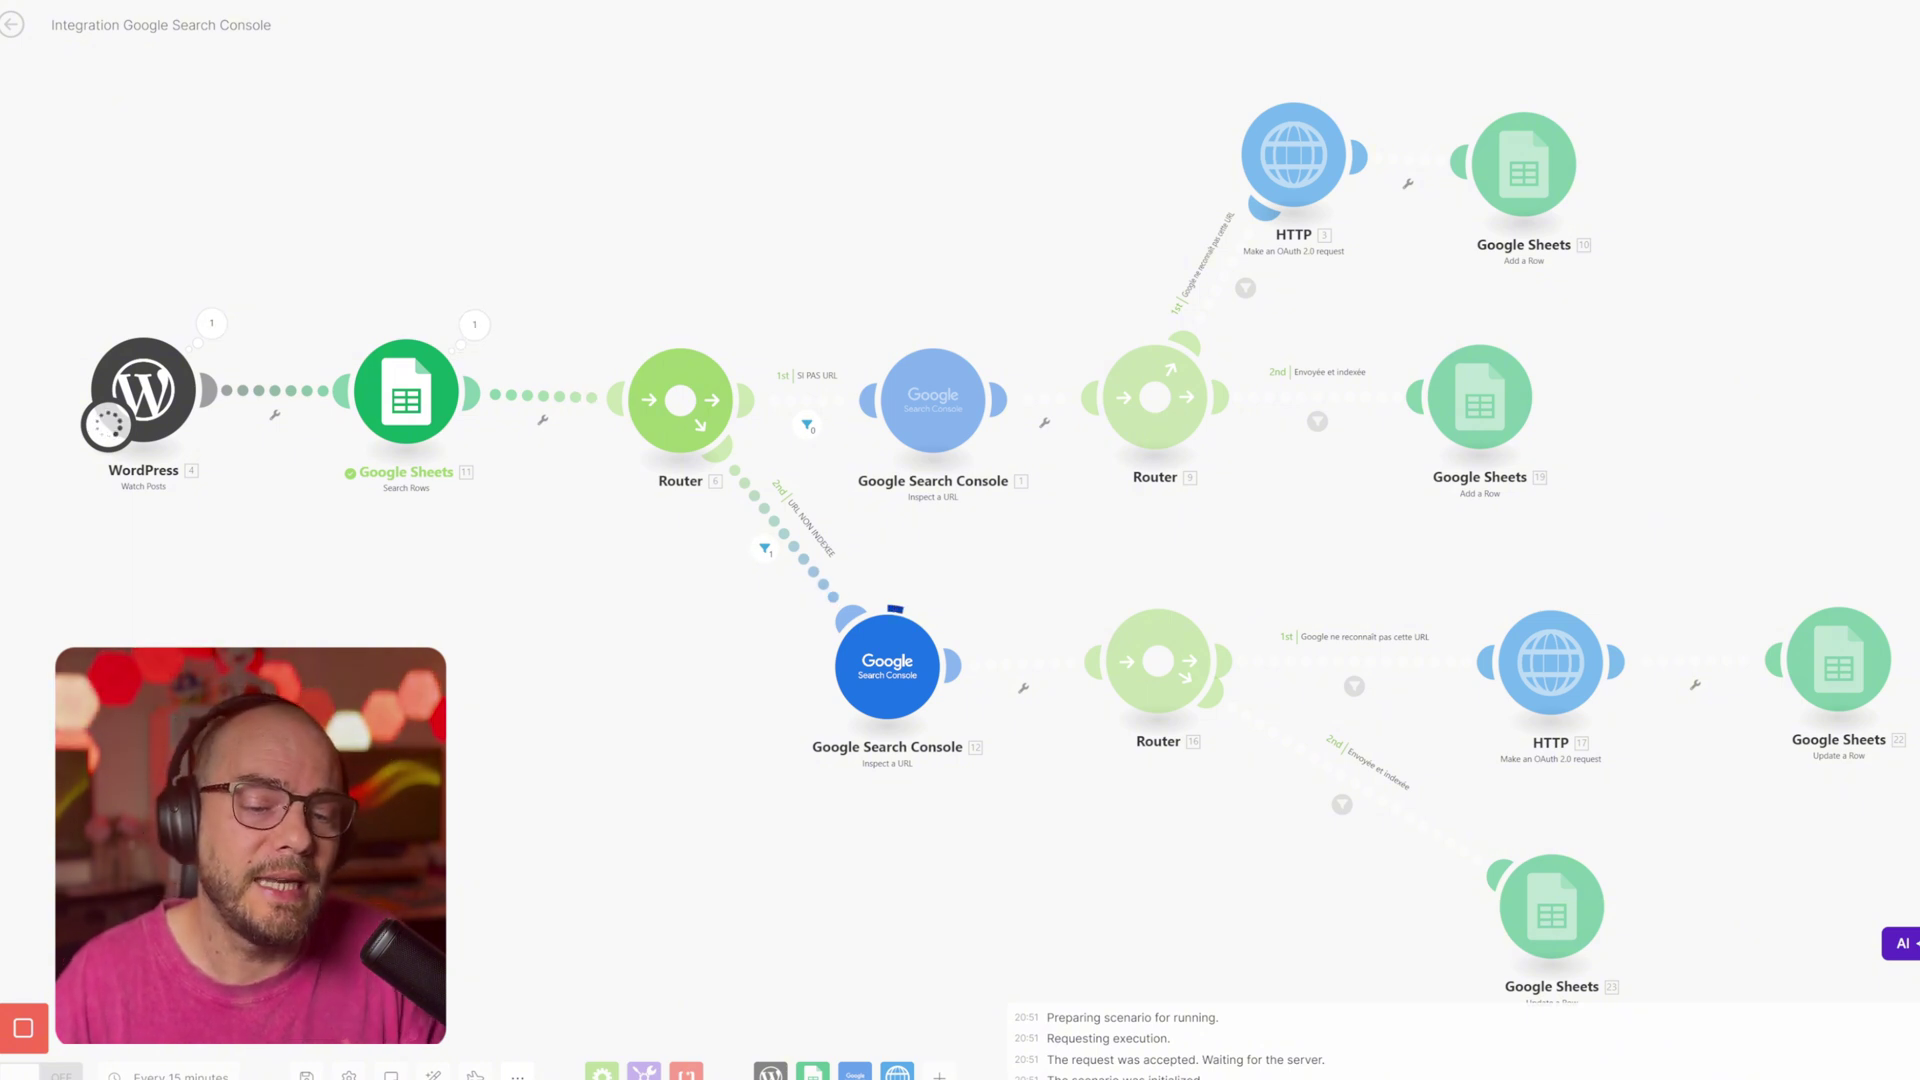
drag(595, 696, 401, 483)
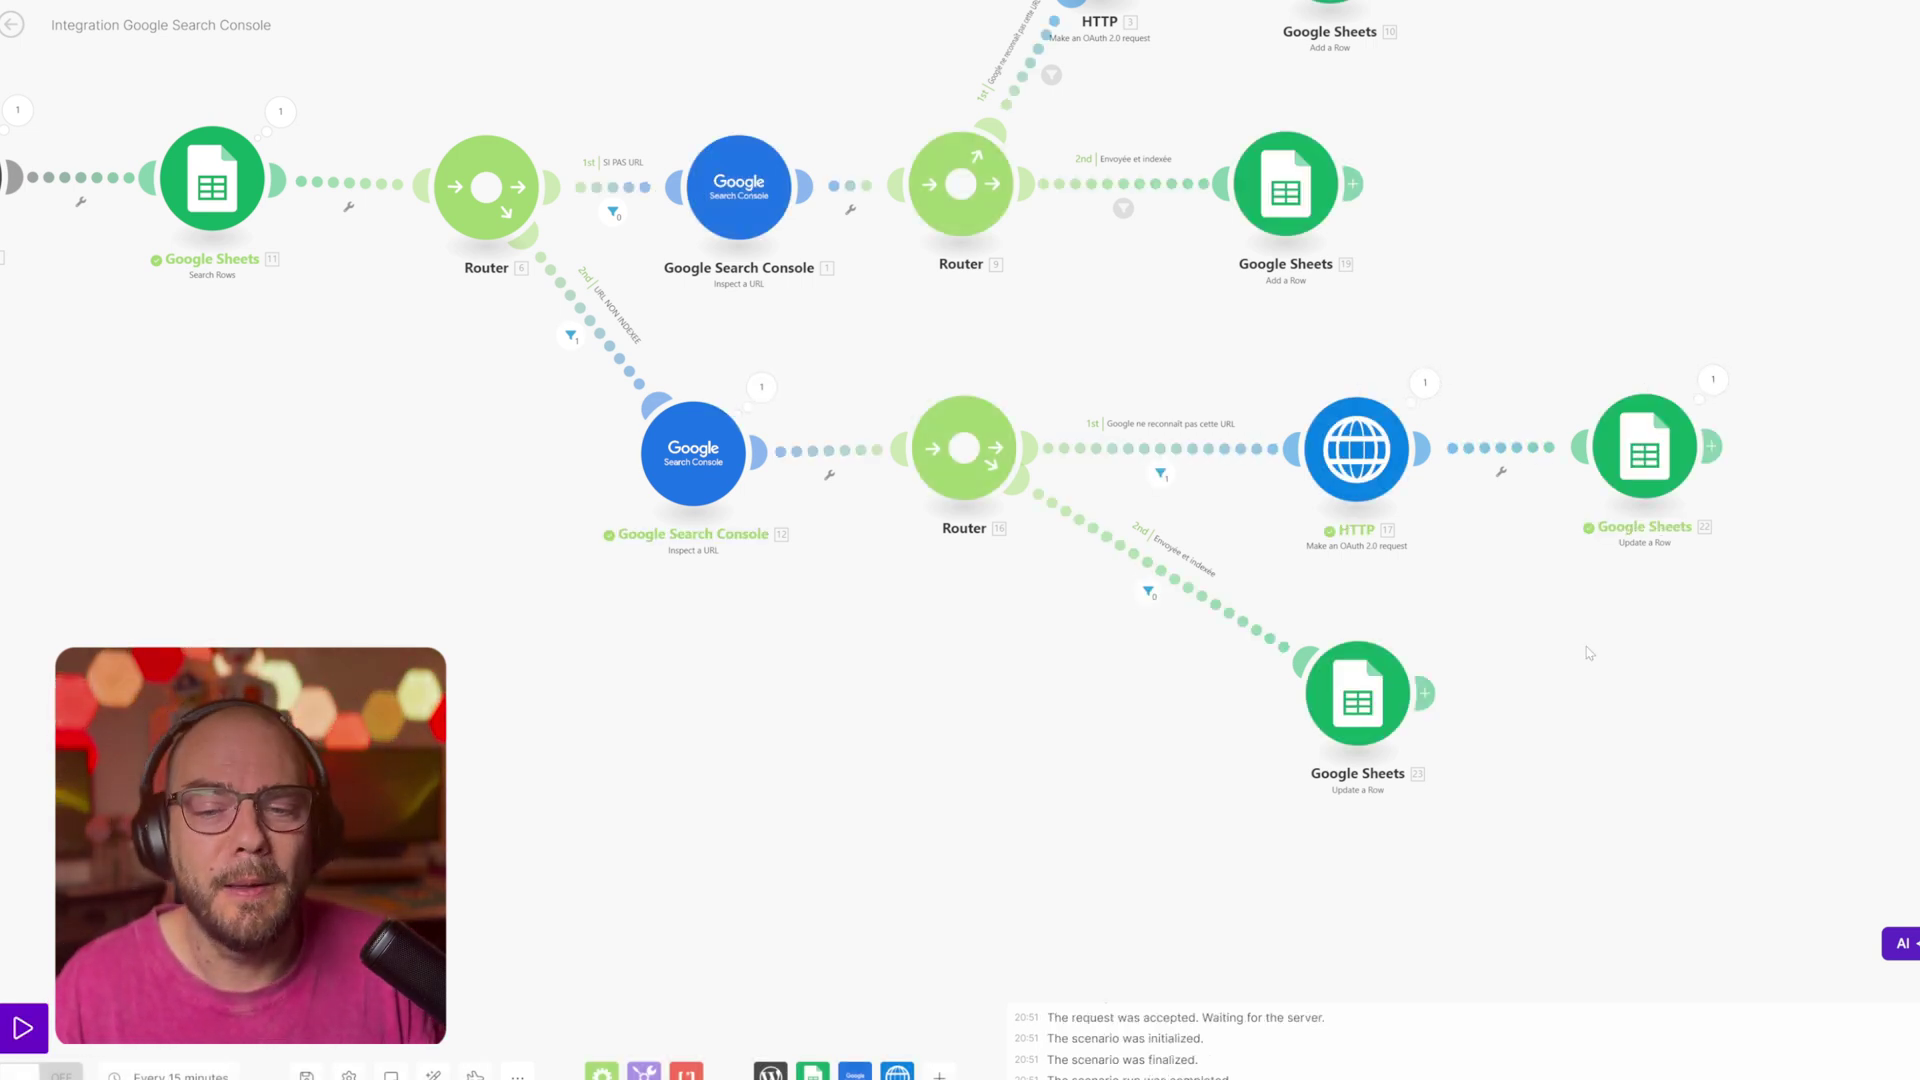
drag(1590, 653, 1316, 613)
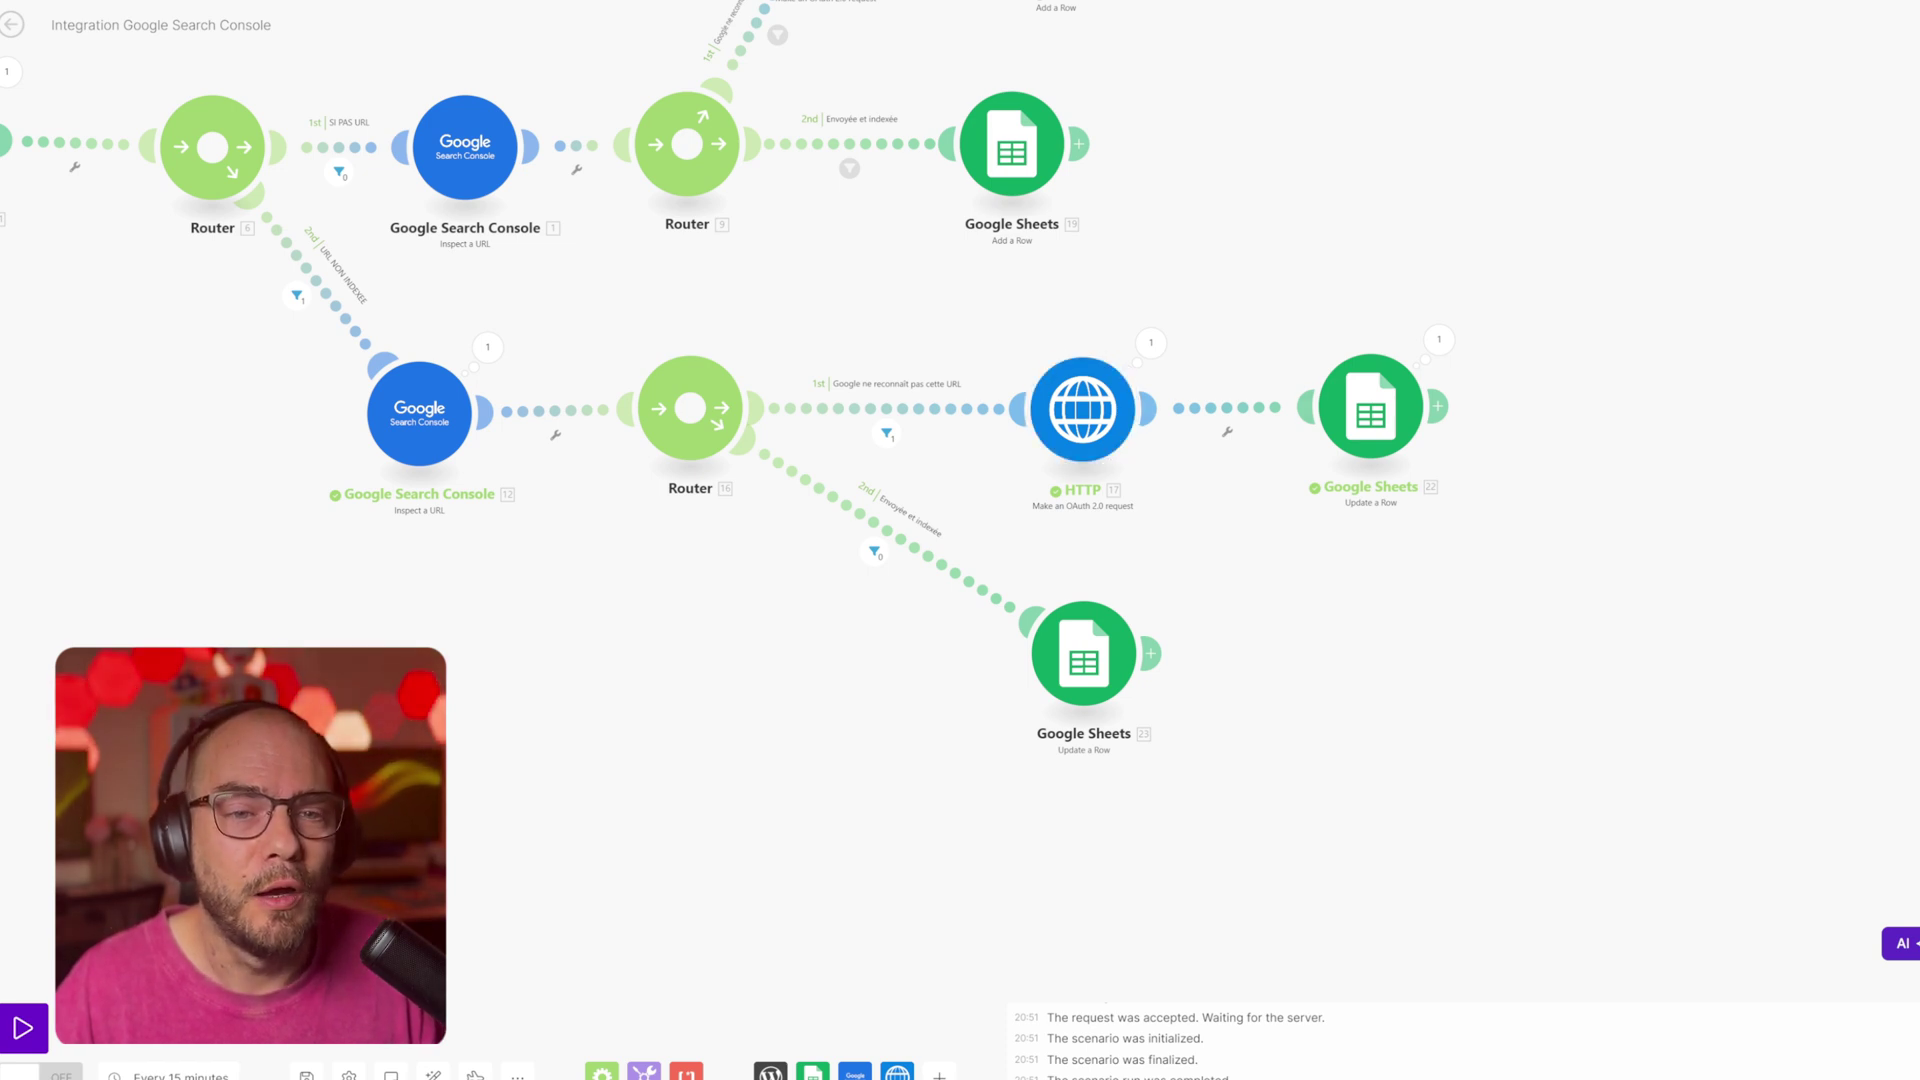